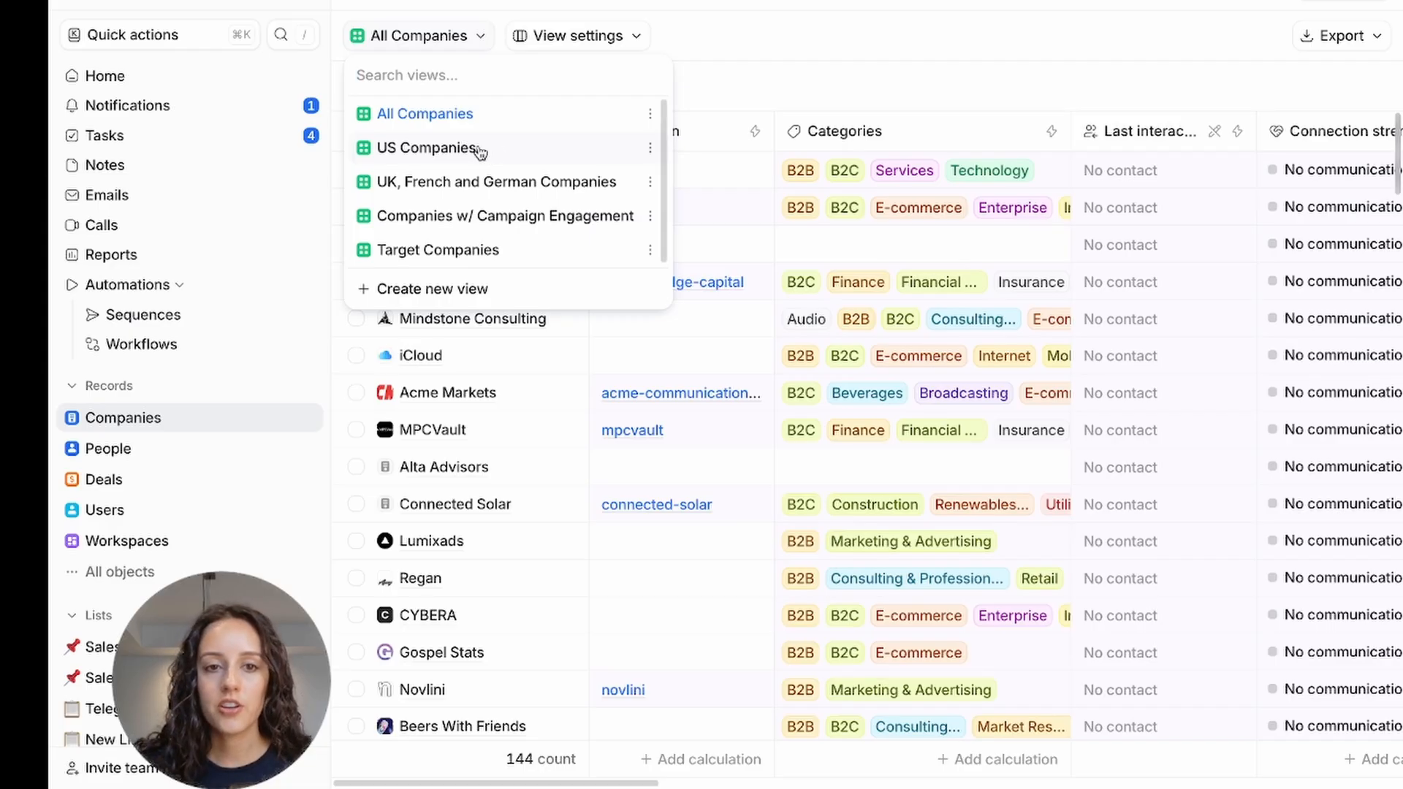
- Switch to the US Companies view and inspect the conditions of its advanced filter
left_click(477, 148)
left_click(466, 40)
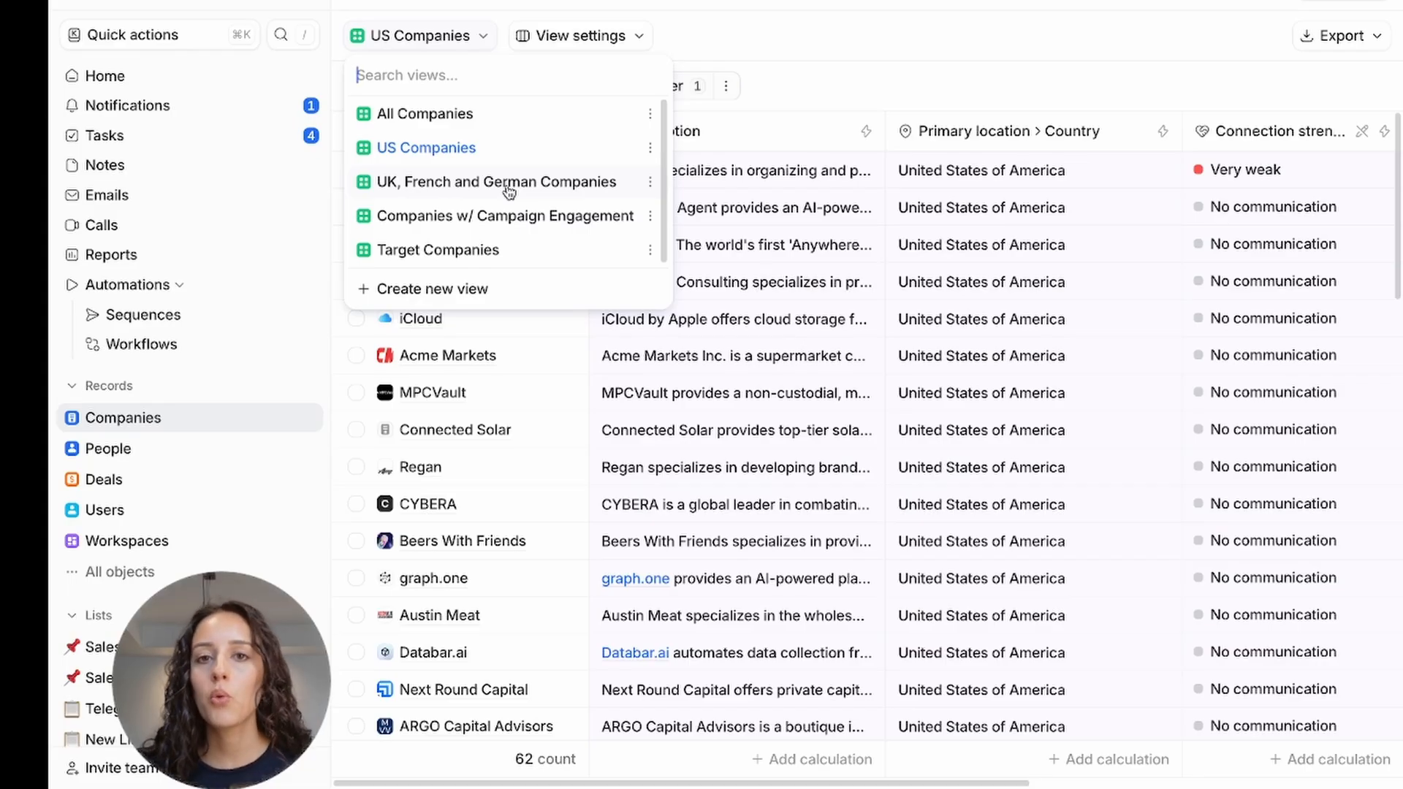
left_click(886, 39)
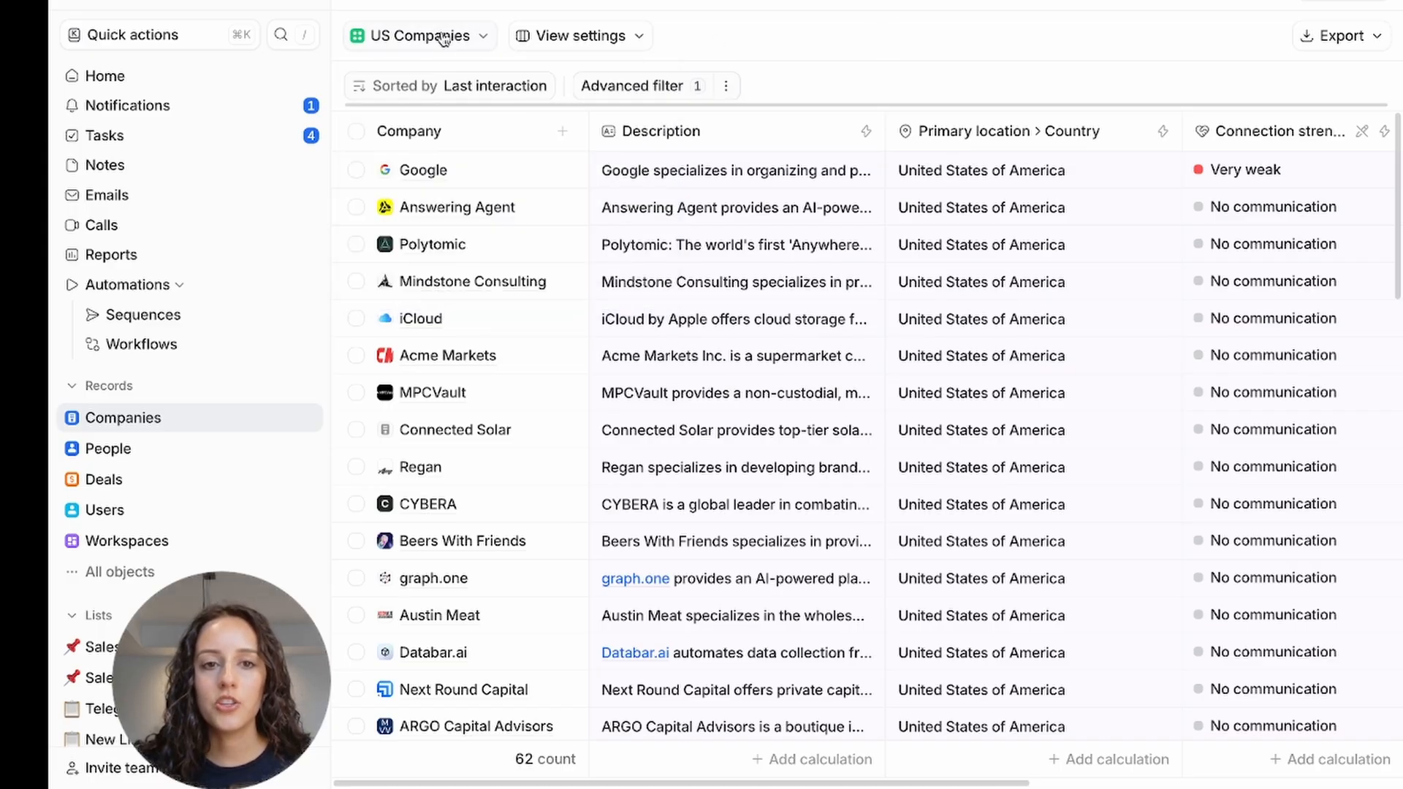
left_click(658, 88)
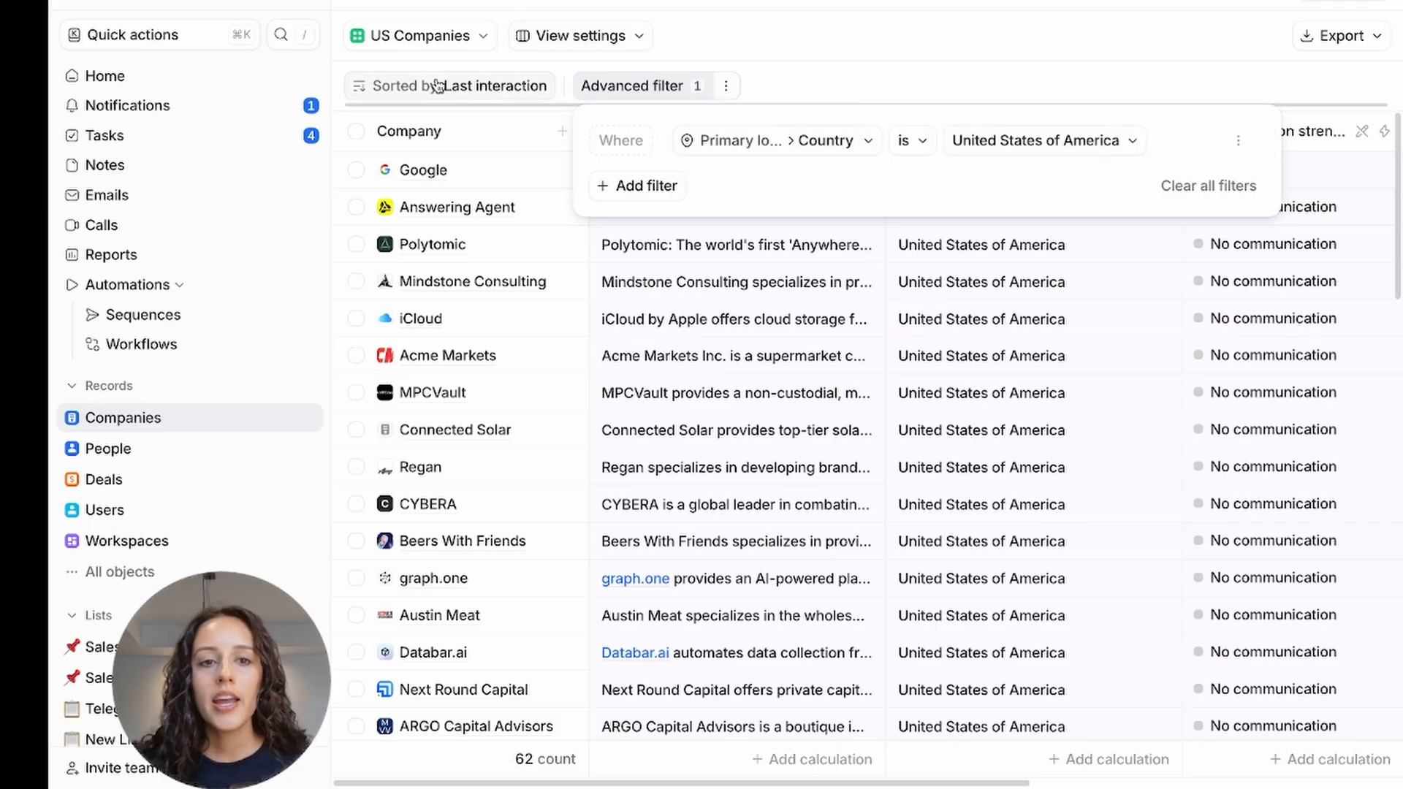
left_click(756, 77)
- Create a new table view titled "Companies with strong connection strength" and check the list of saved views
left_click(481, 30)
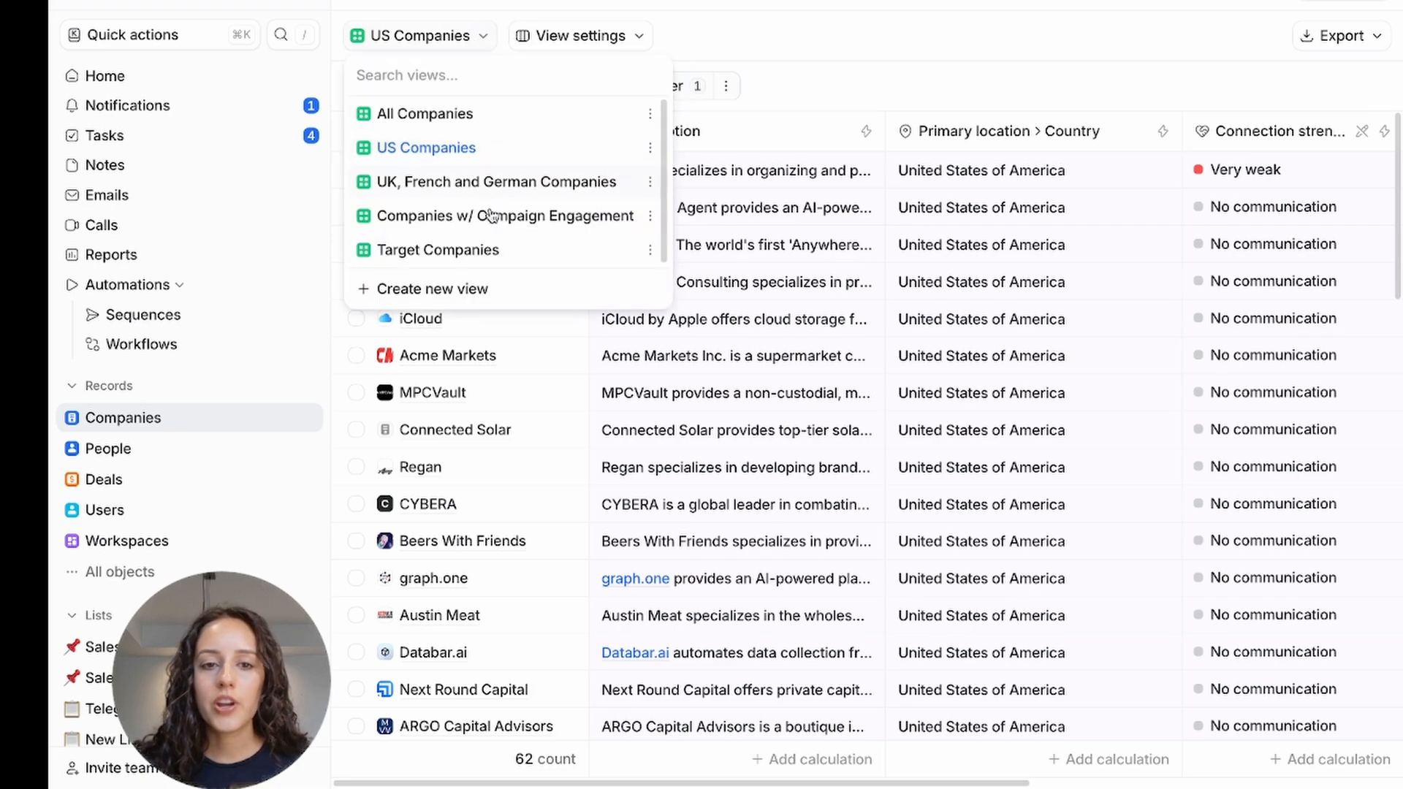
left_click(492, 292)
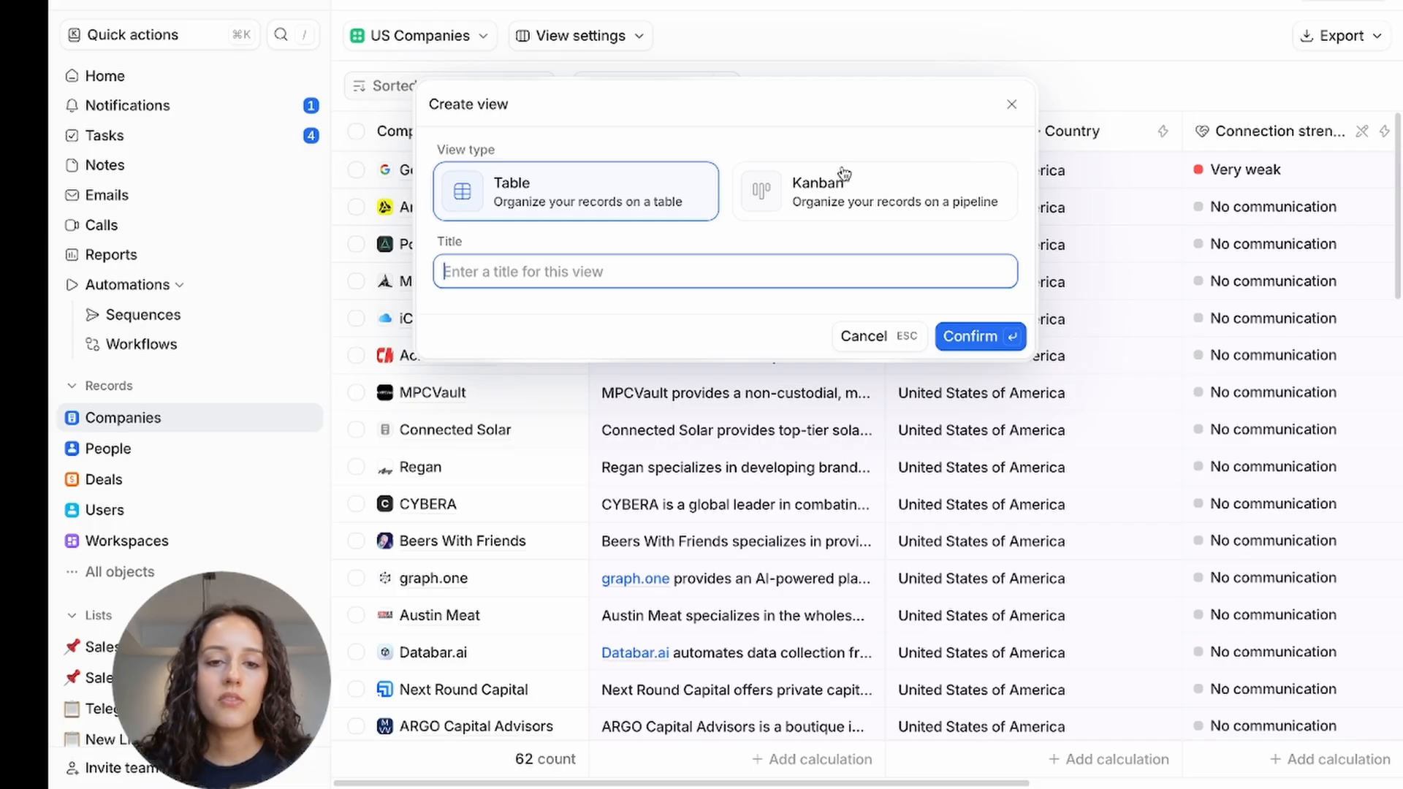
type("C")
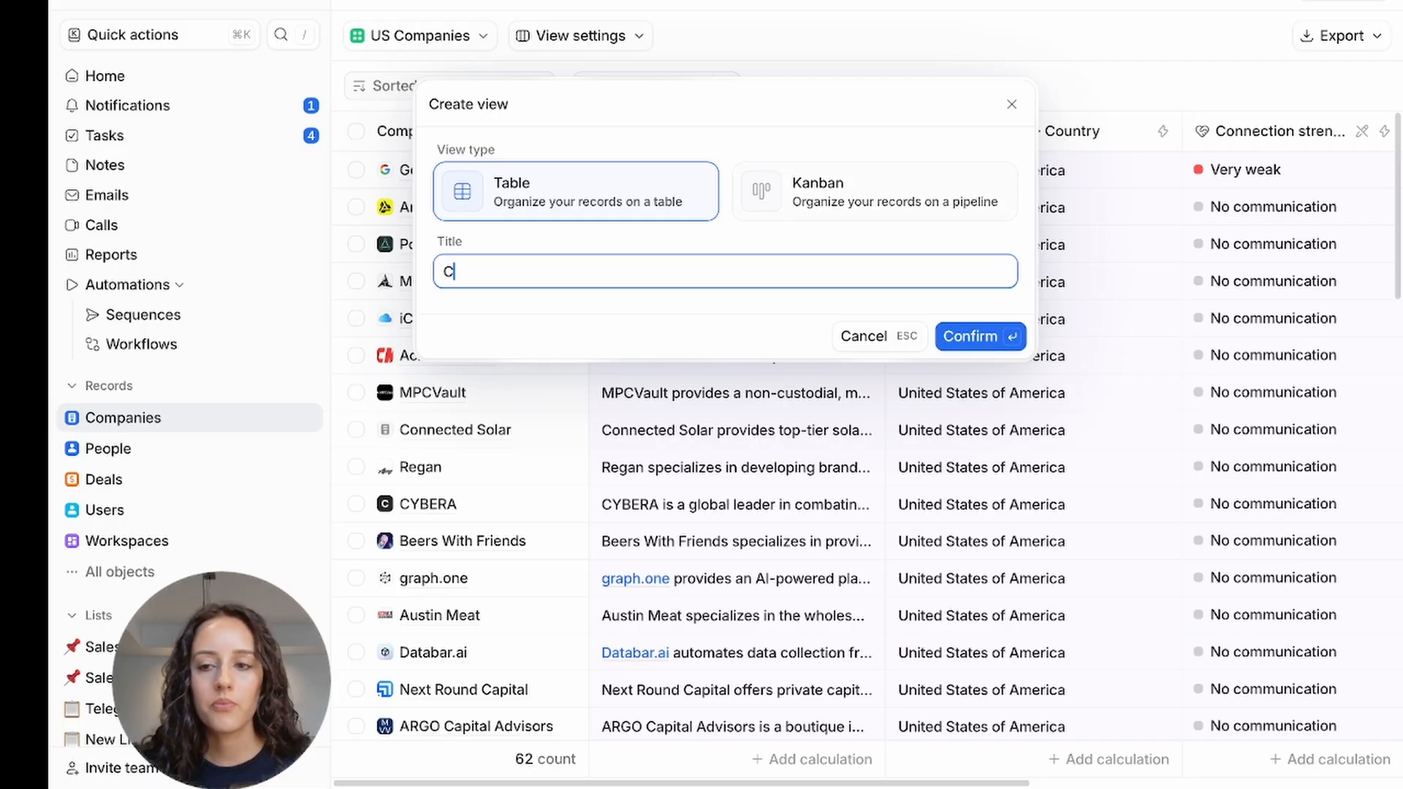
type("ompanies with s")
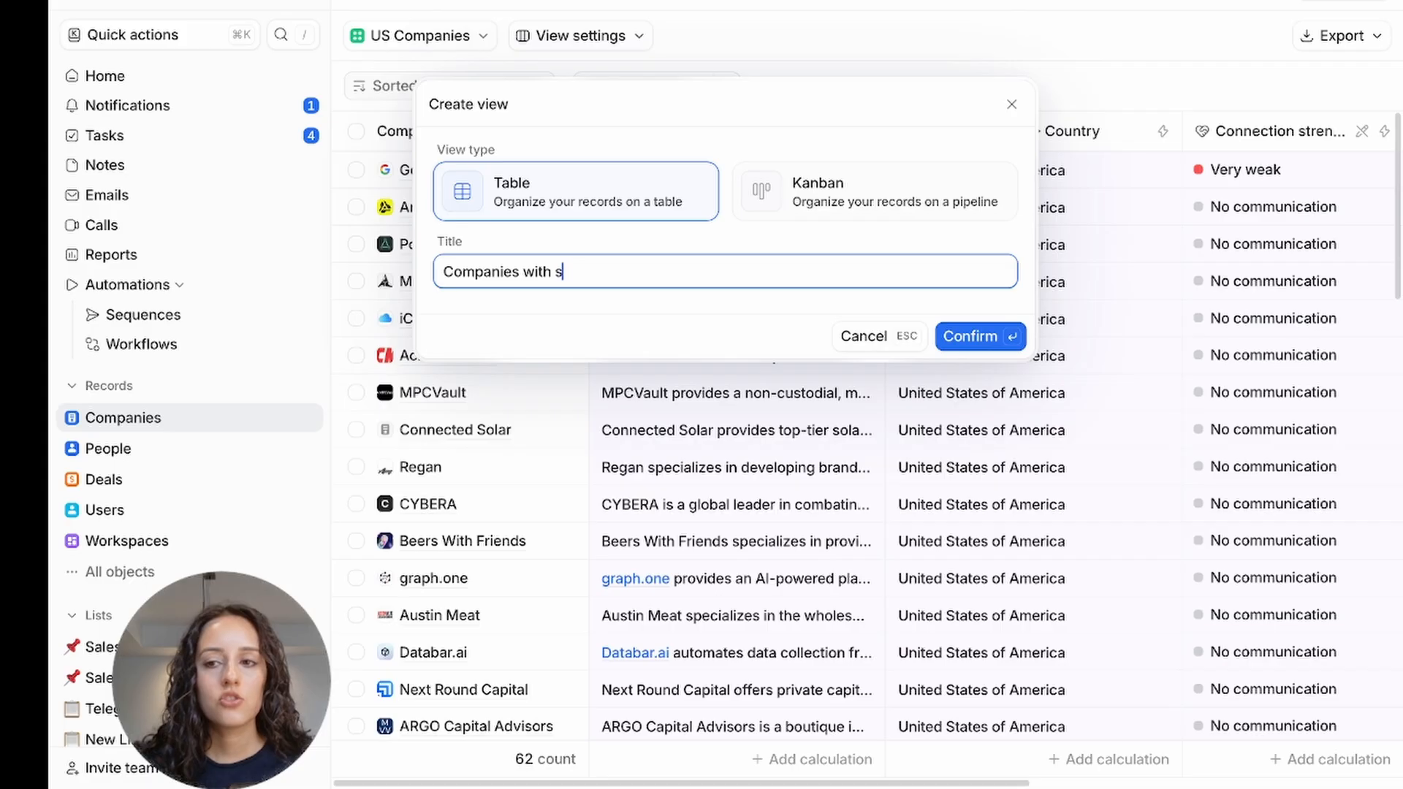
type("trong connection ste")
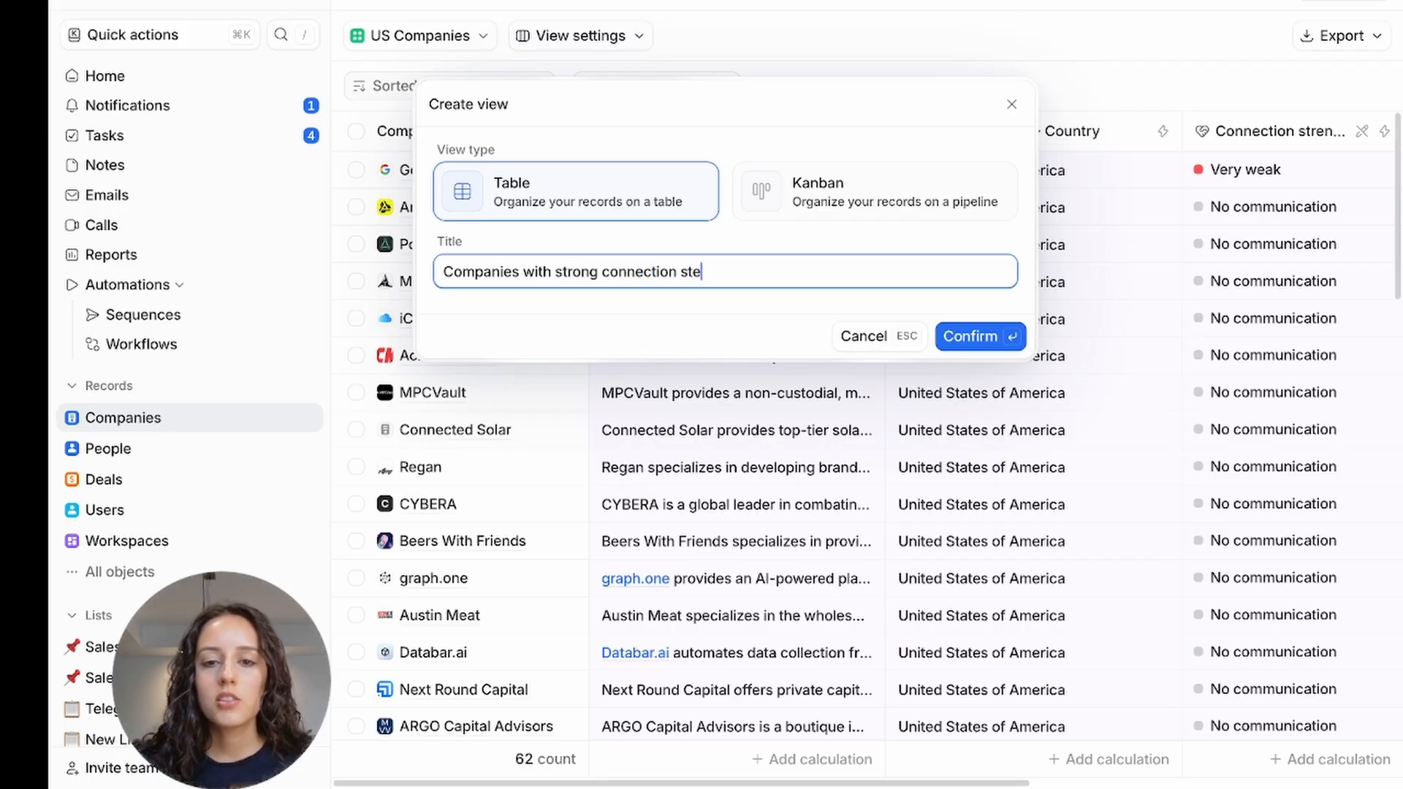
key("BackSpace")
type("rength")
key("Return")
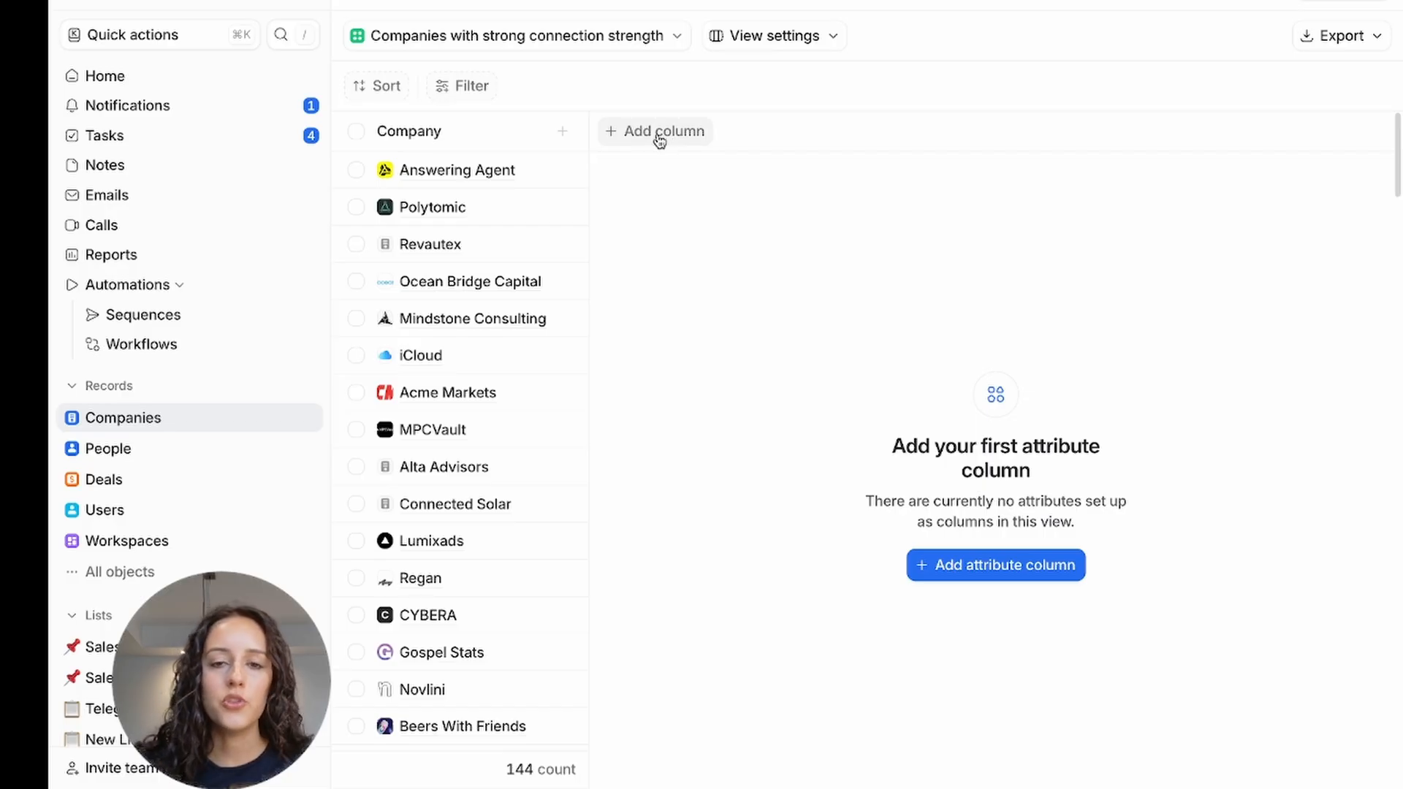
left_click(613, 29)
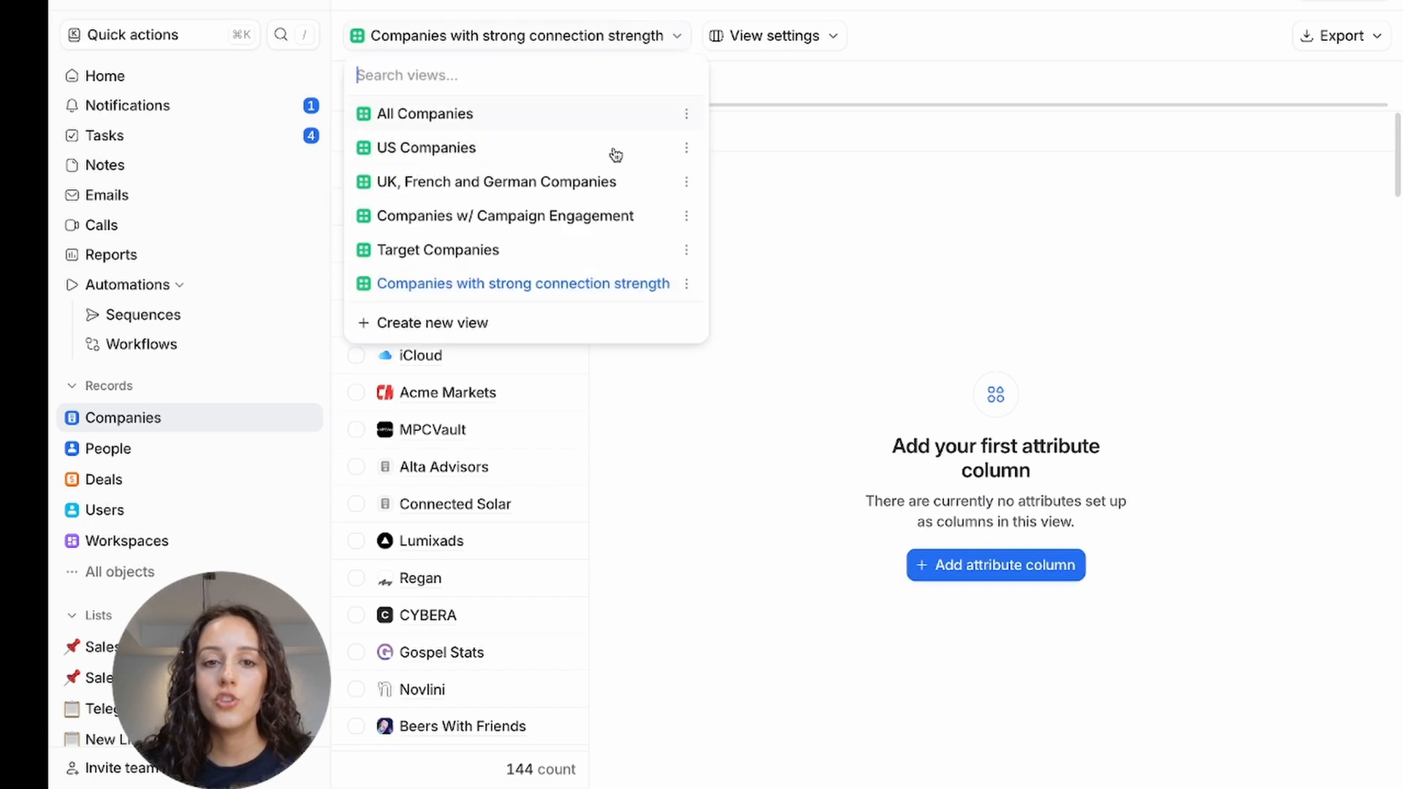
left_click(897, 81)
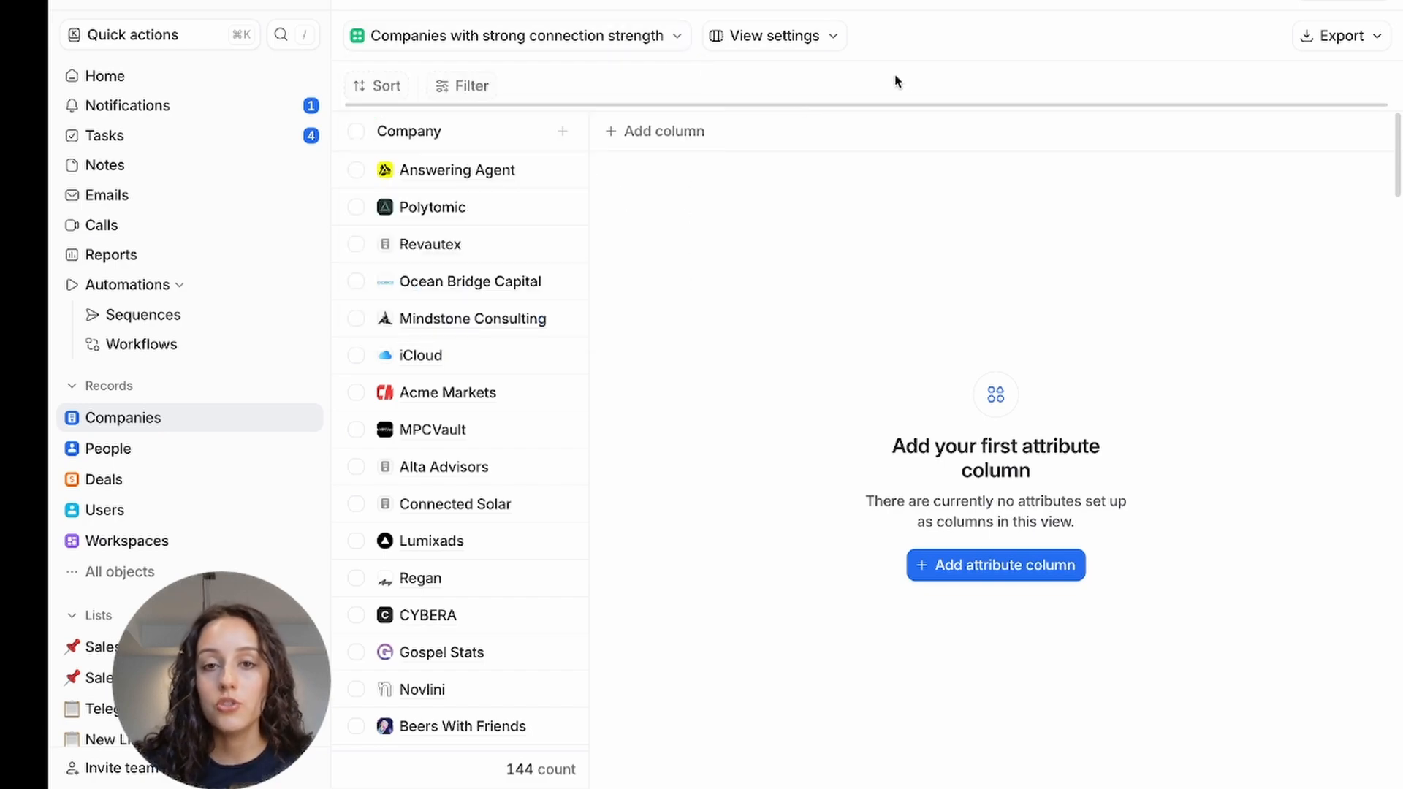
- Add the Domains and Connection strength attributes as columns in the new view
left_click(663, 132)
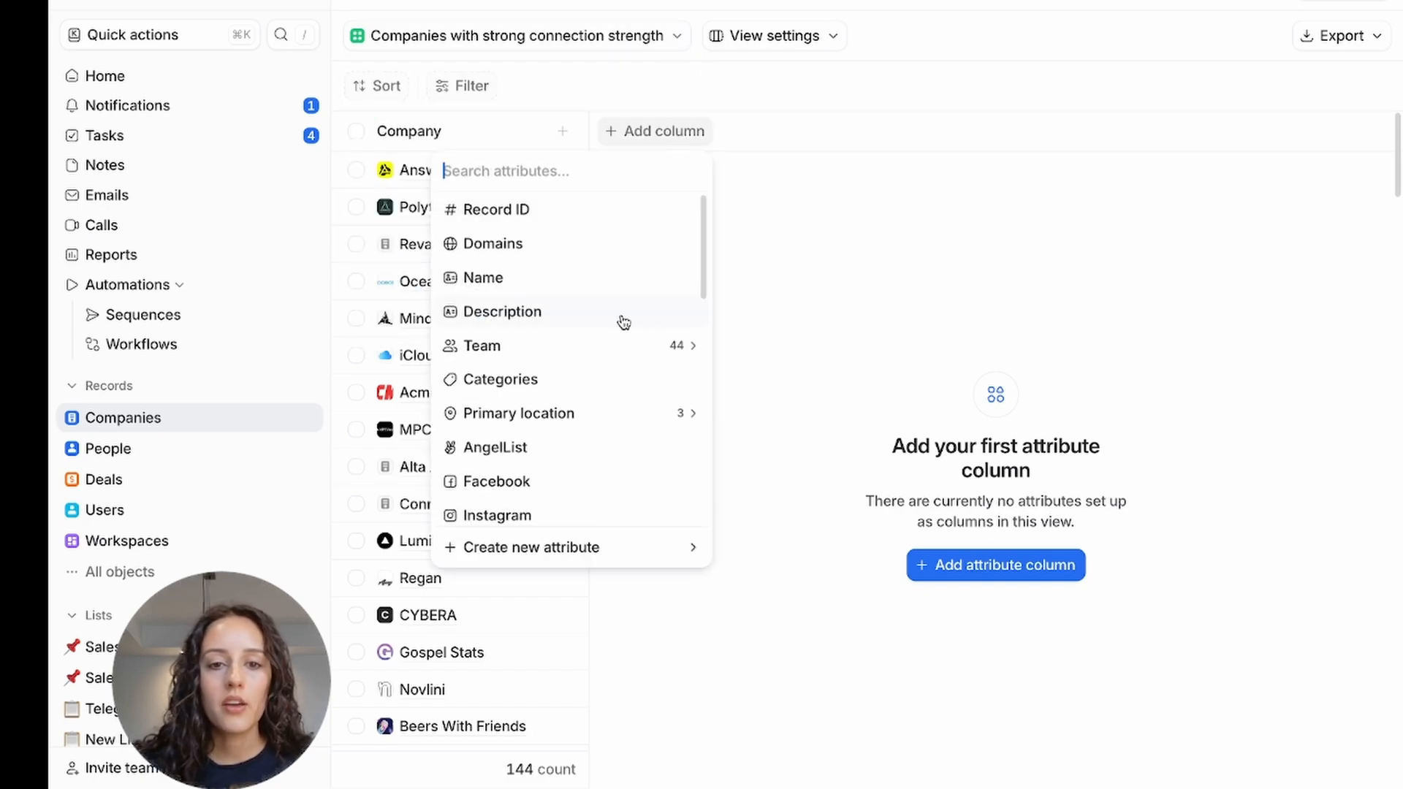
left_click(557, 244)
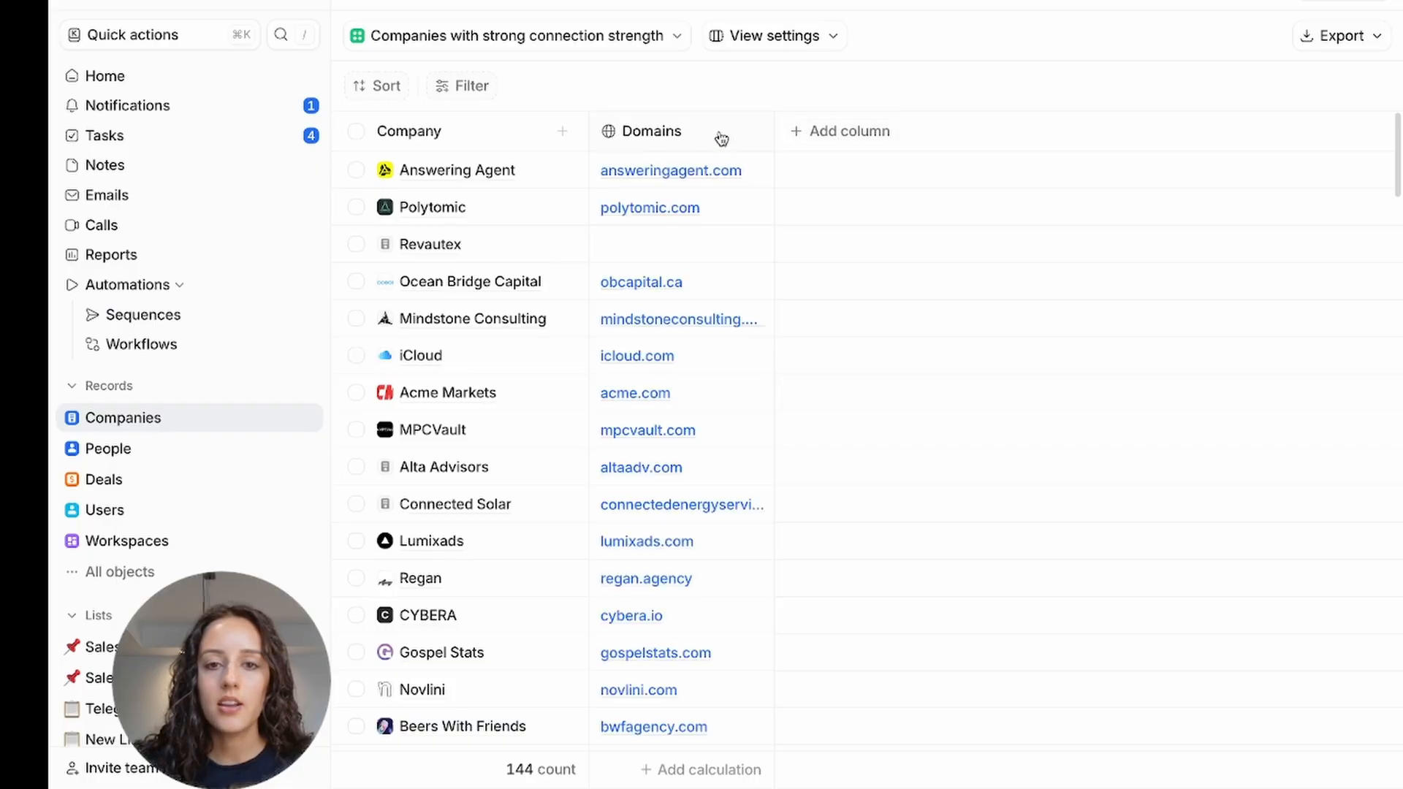
left_click(851, 139)
scroll(753, 416, "down", 5)
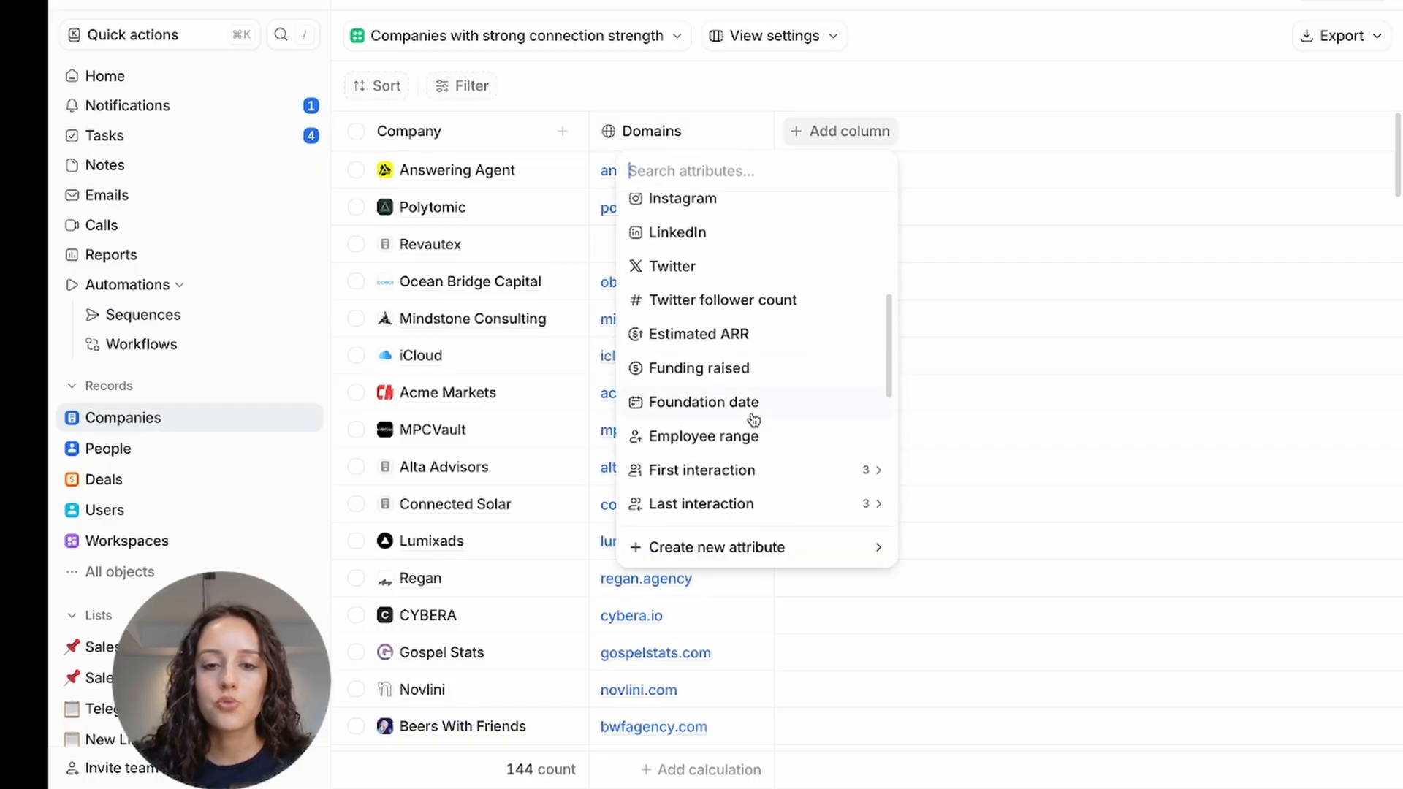
scroll(753, 420, "down", 2)
scroll(760, 413, "down", 3)
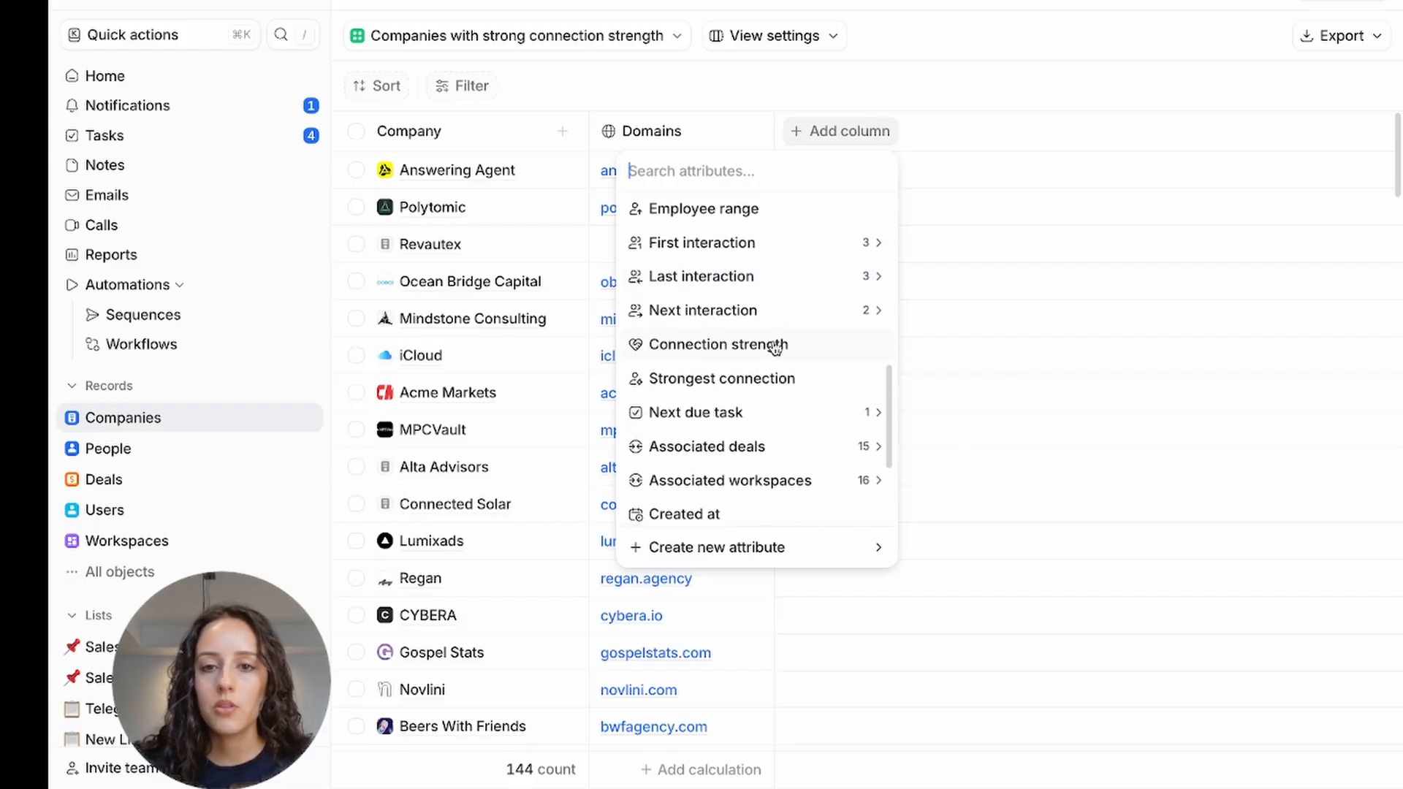
scroll(776, 348, "down", 4)
scroll(777, 348, "up", 5)
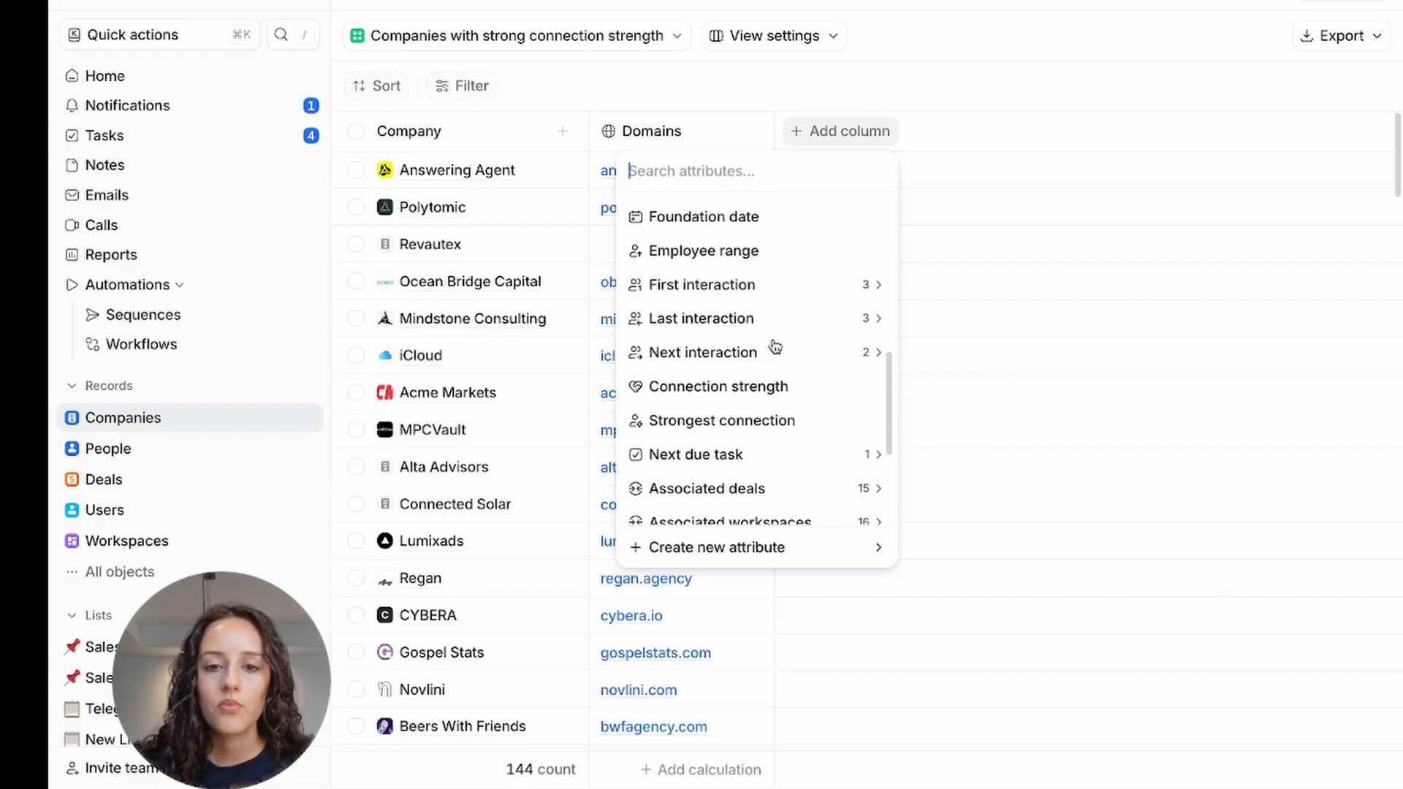
left_click(768, 377)
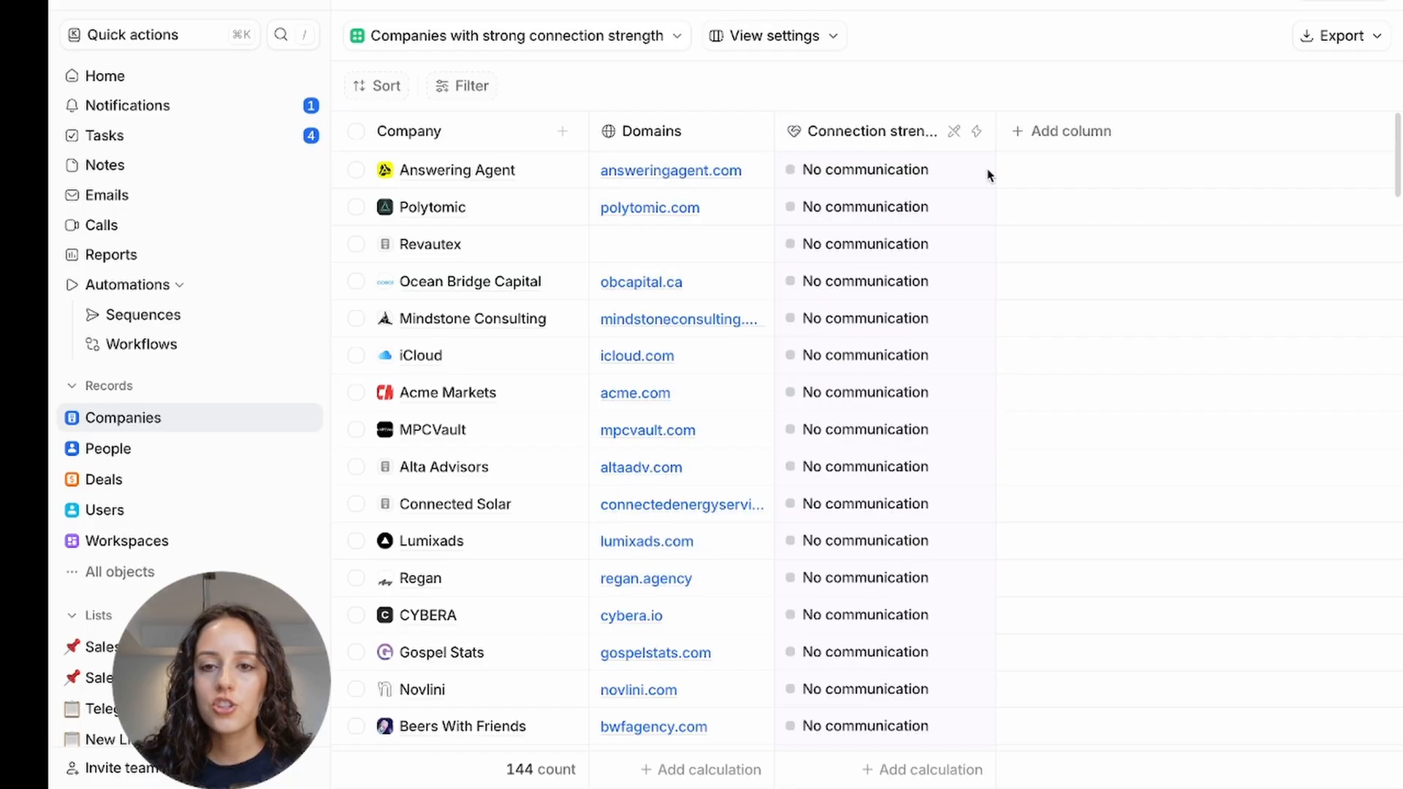
- Add the Description and Categories attributes as further columns in the view
left_click(1057, 130)
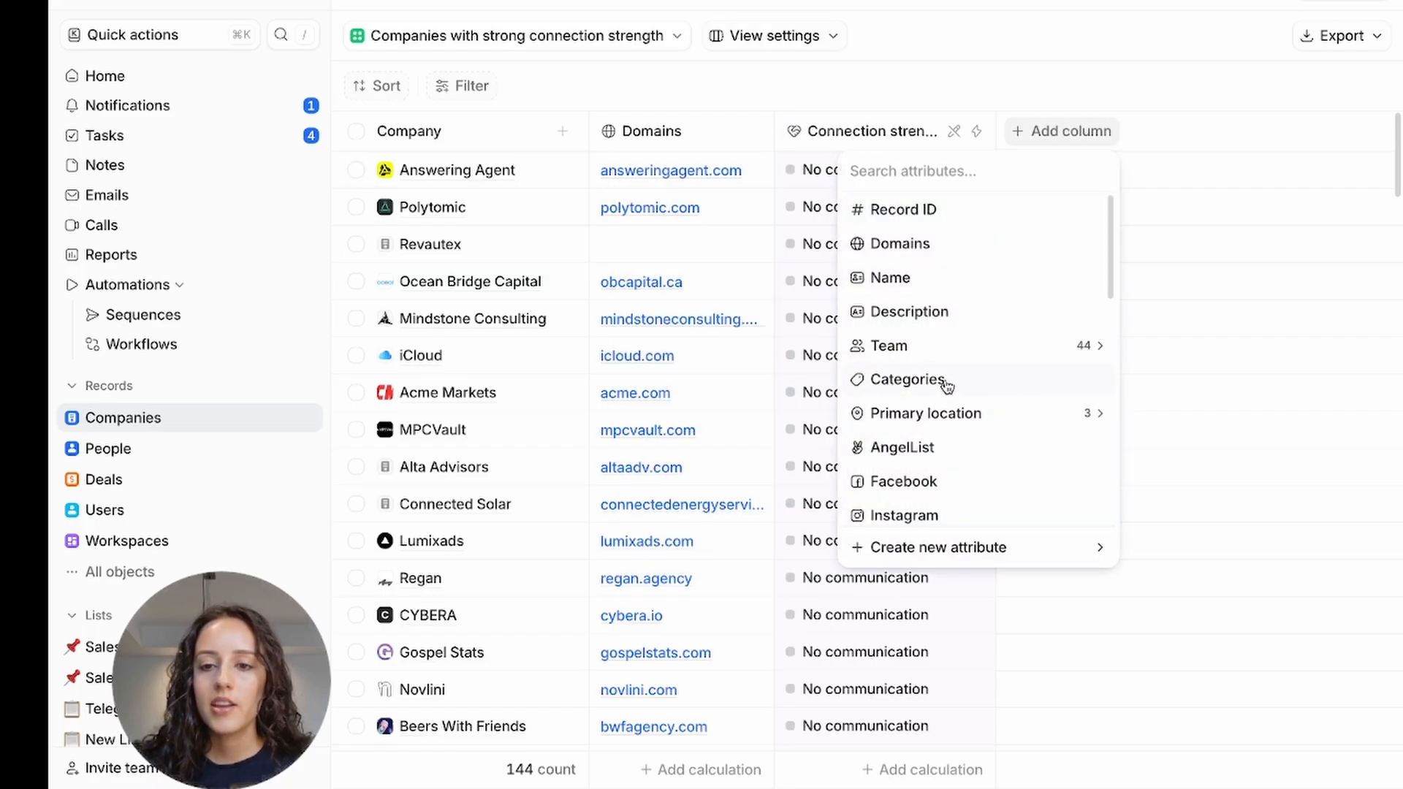
left_click(939, 313)
left_click(1233, 133)
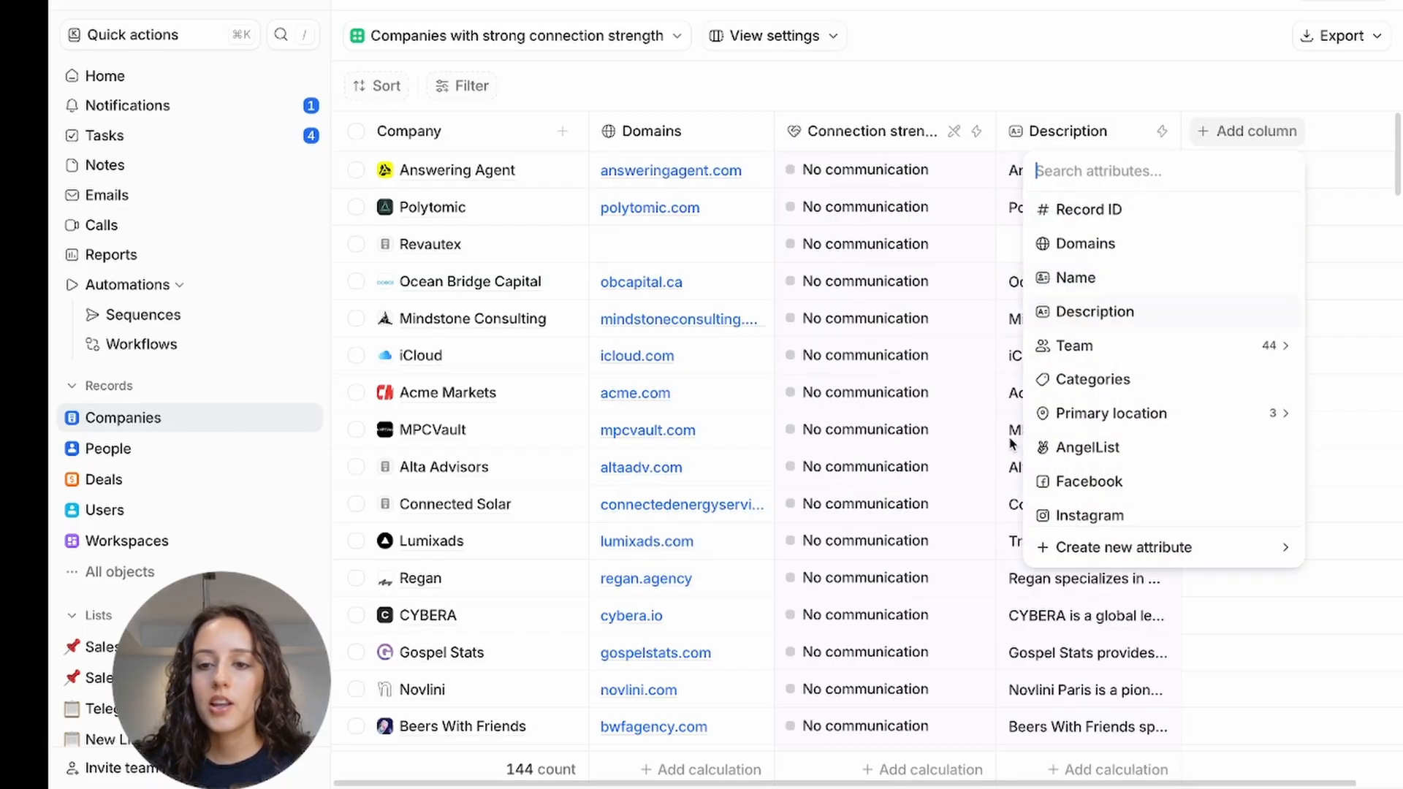
left_click(1112, 383)
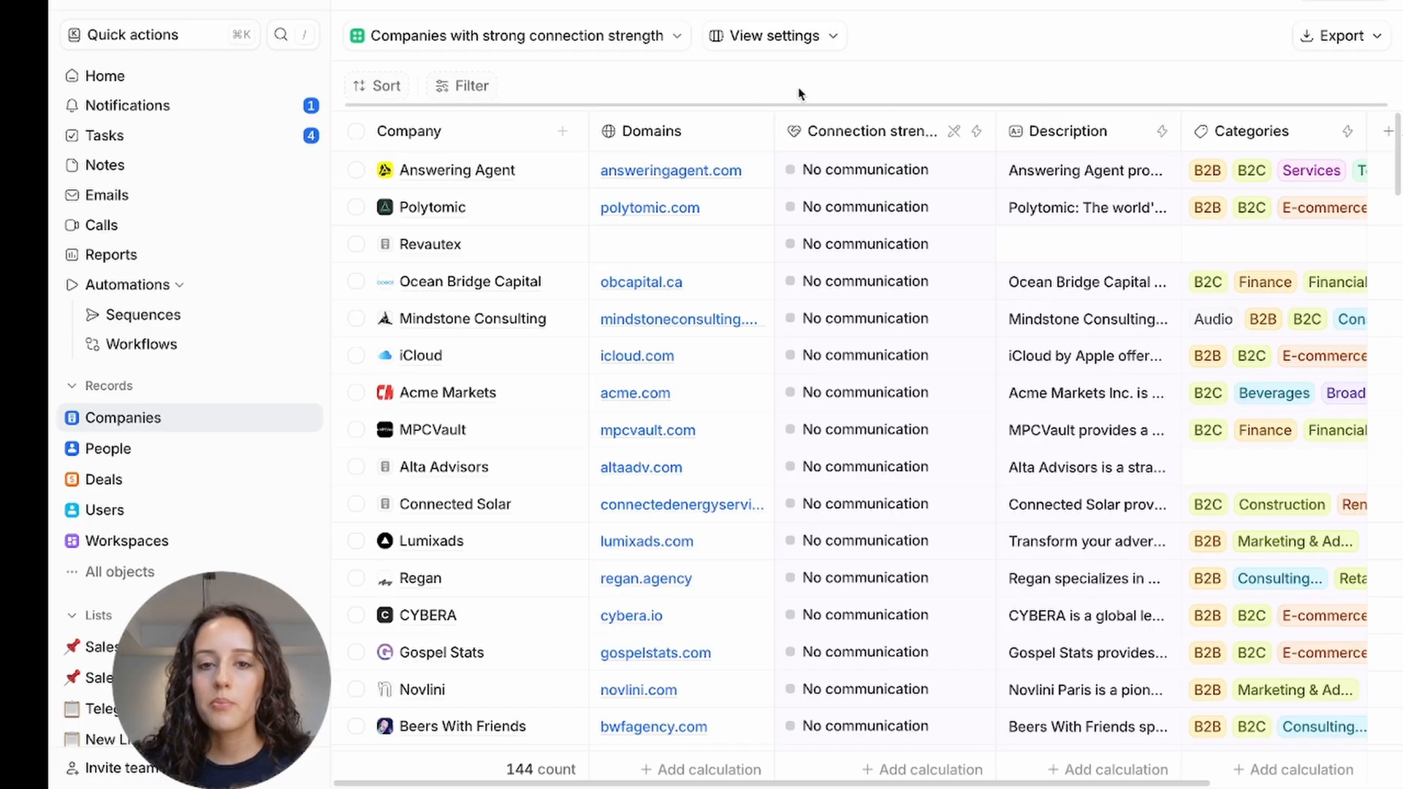
- Filter the view to companies whose Connection strength is Very strong
left_click(479, 87)
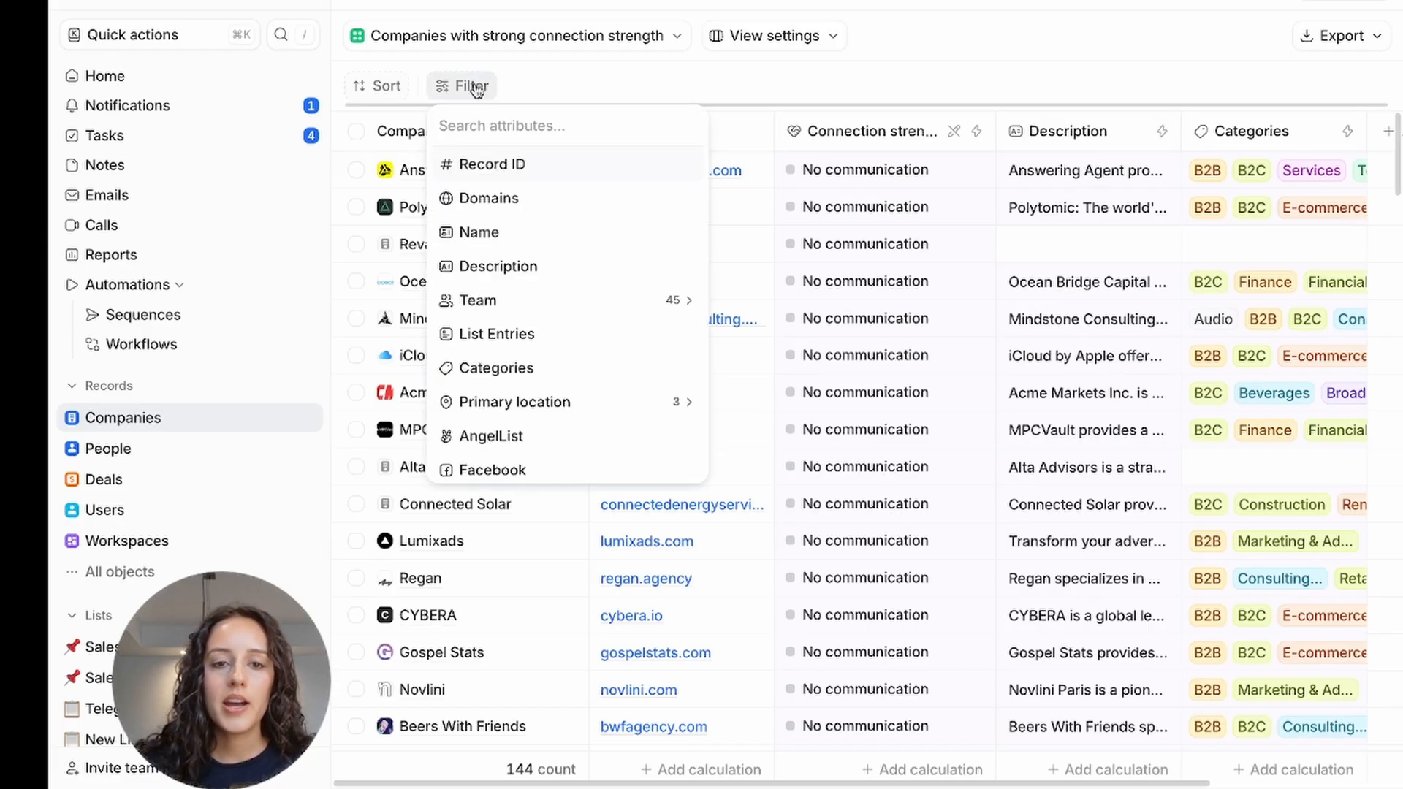
scroll(531, 260, "down", 3)
scroll(531, 260, "up", 2)
type("conn")
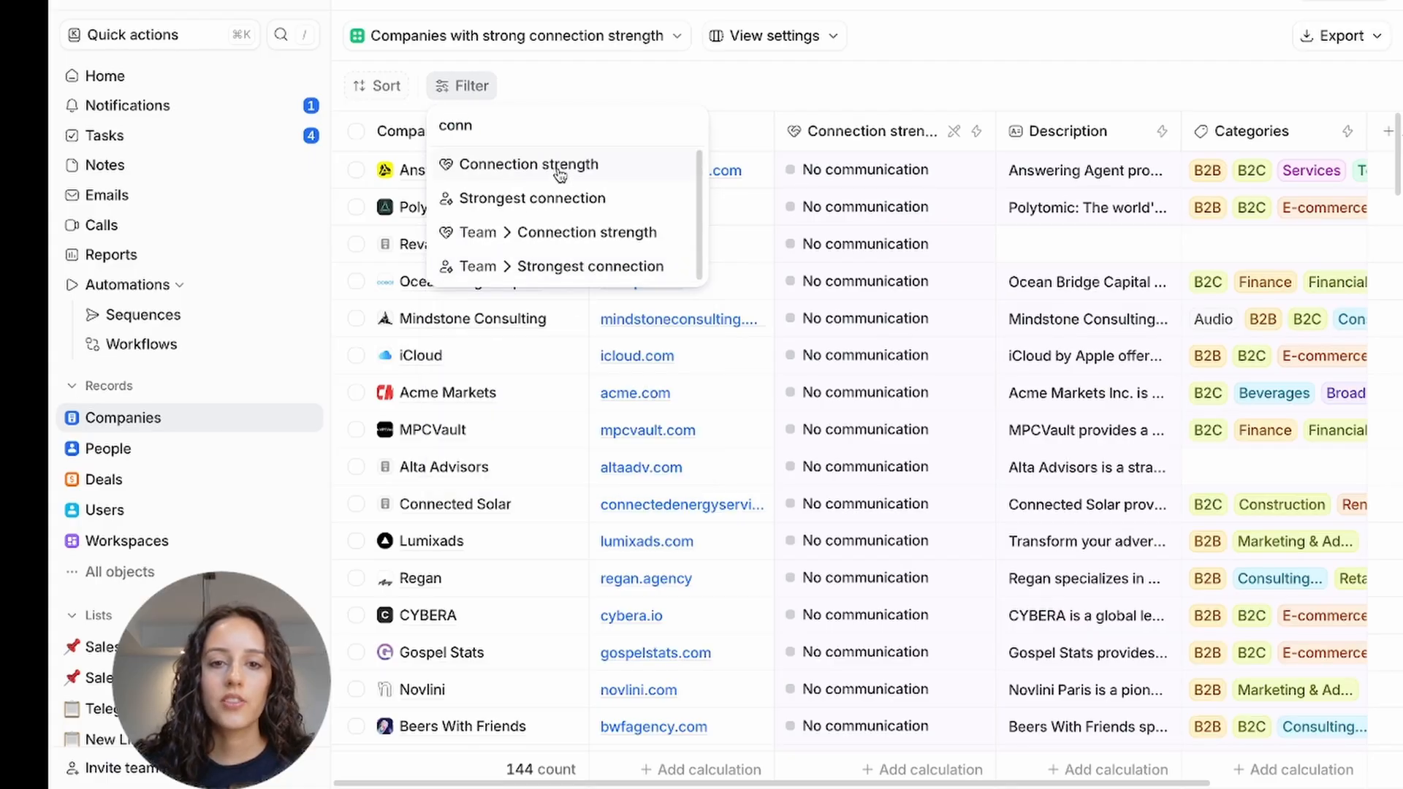
left_click(560, 176)
left_click(630, 127)
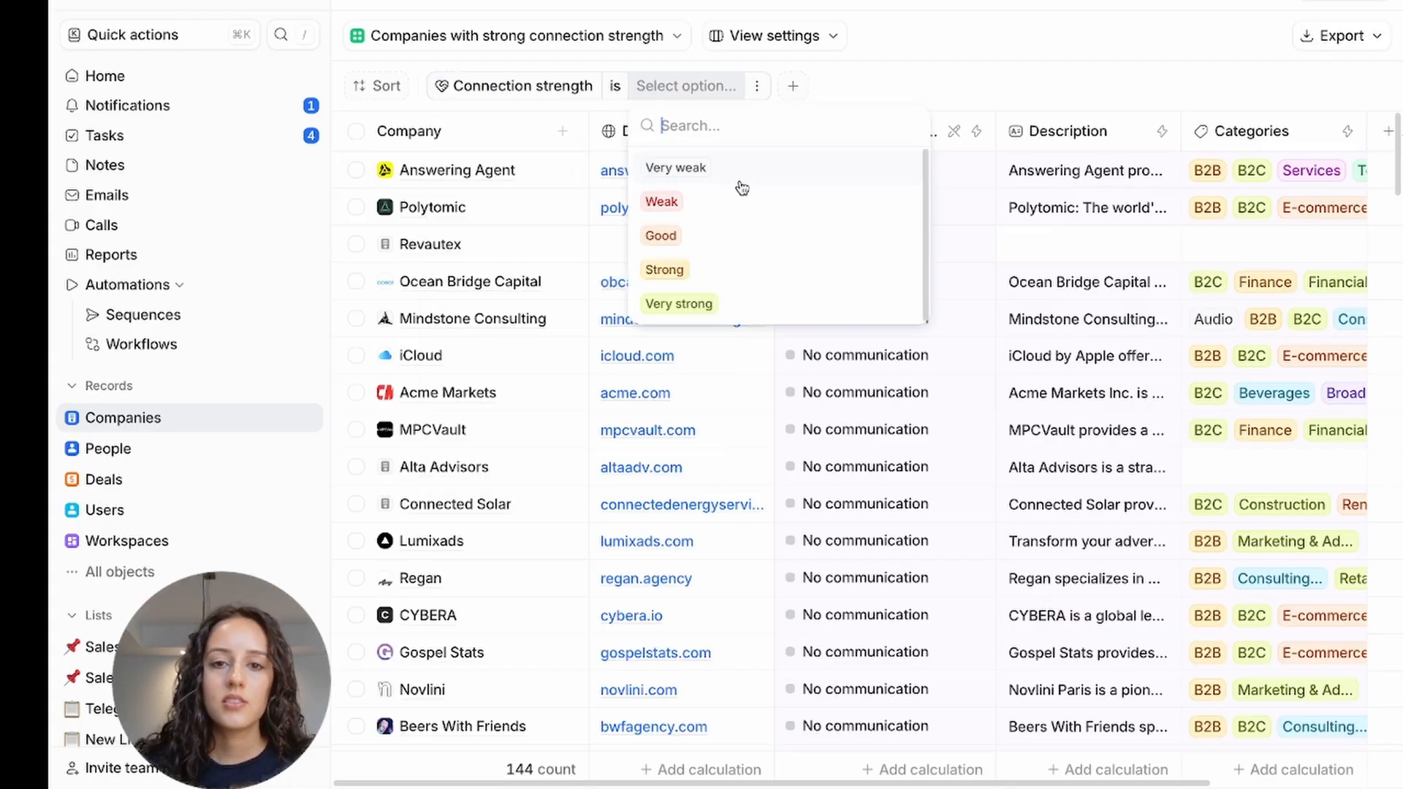
left_click(683, 303)
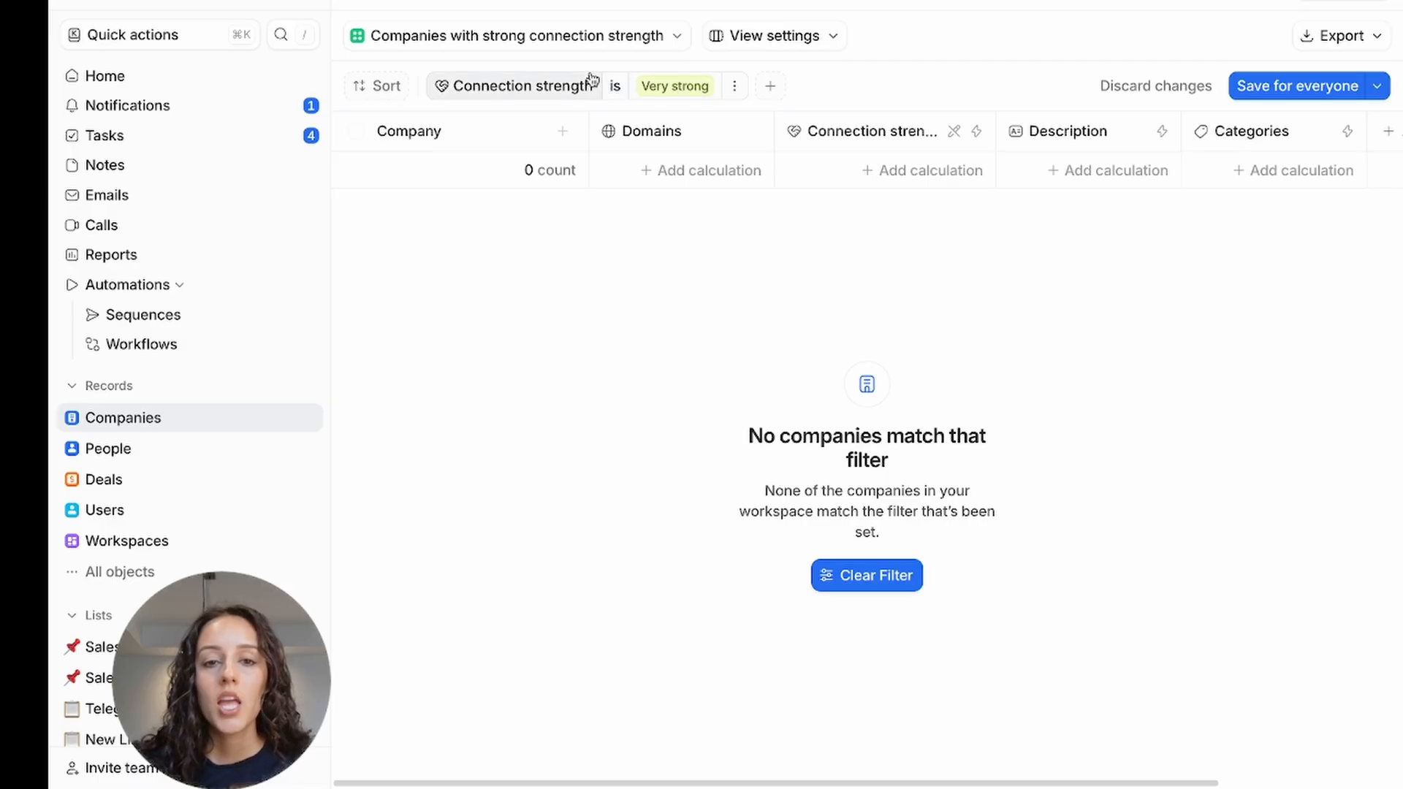
- Convert the connection strength filter to an advanced filter and browse the attributes available for another condition
left_click(734, 85)
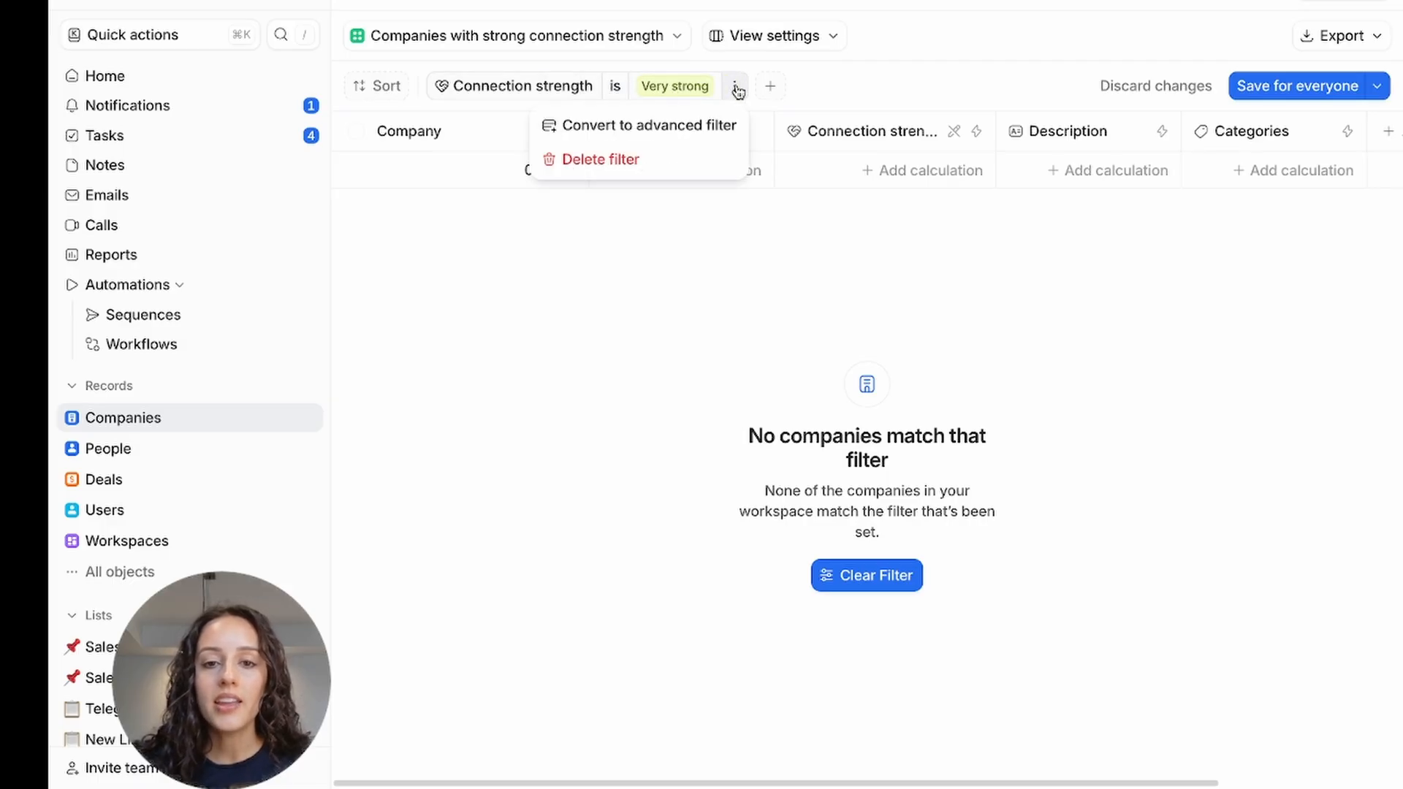
left_click(715, 125)
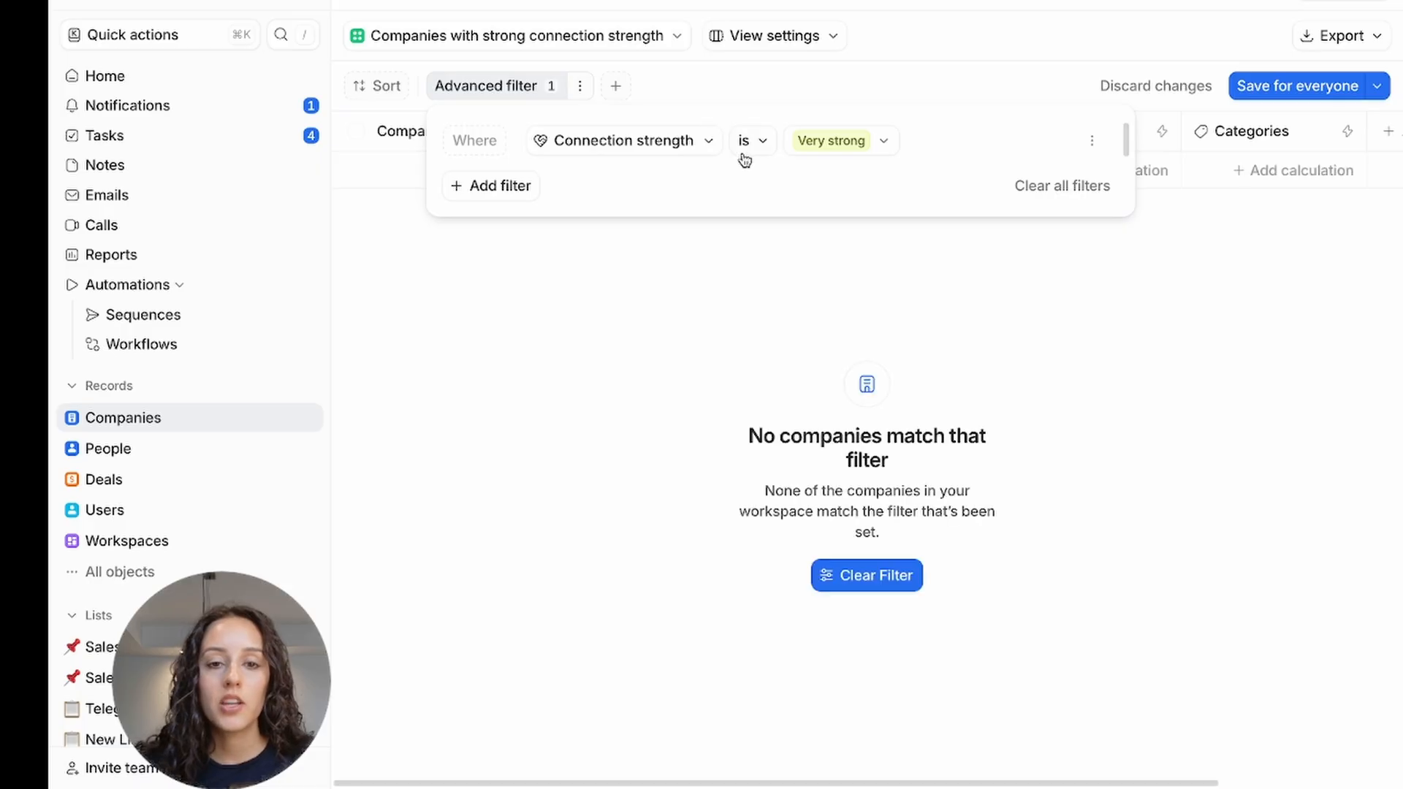
left_click(515, 192)
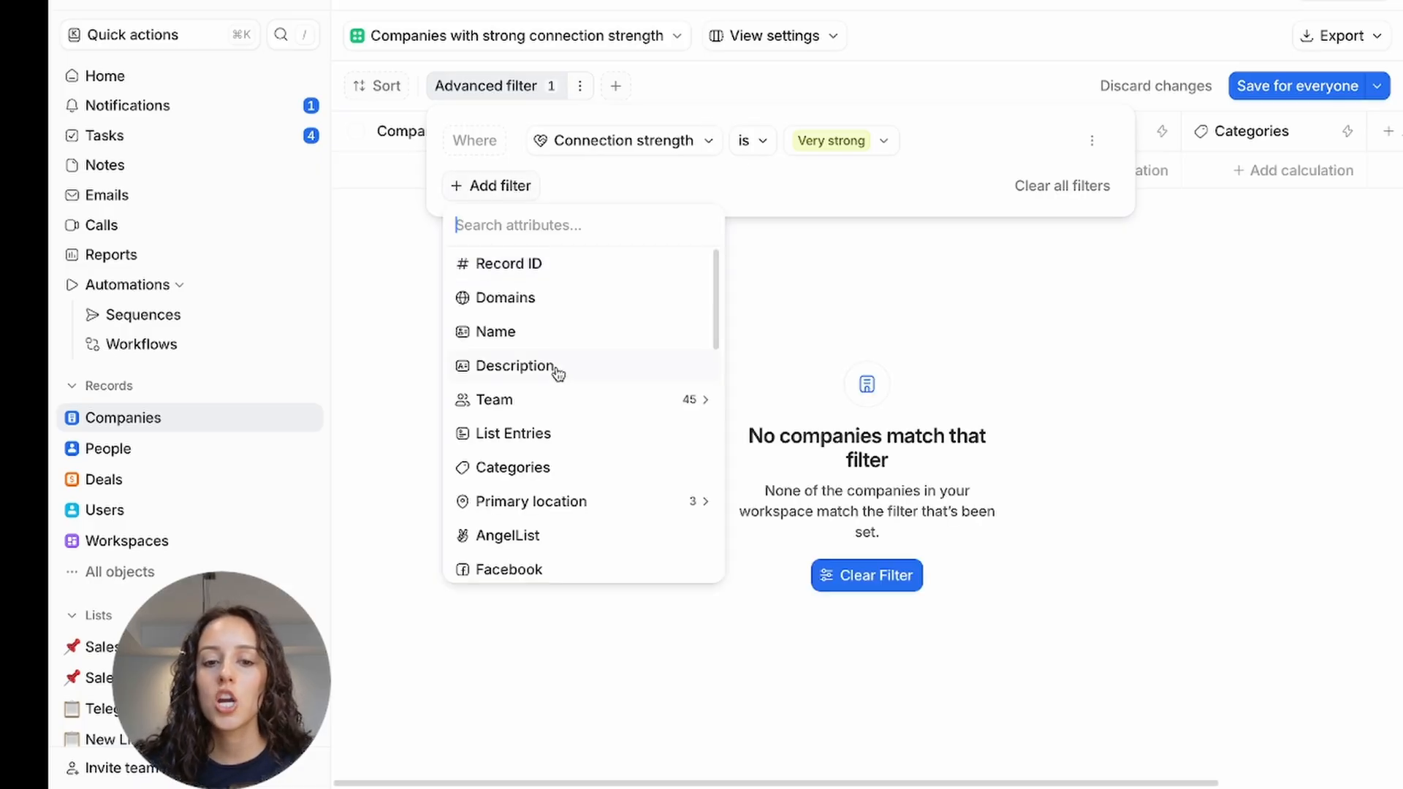
scroll(556, 372, "down", 10)
scroll(559, 374, "down", 3)
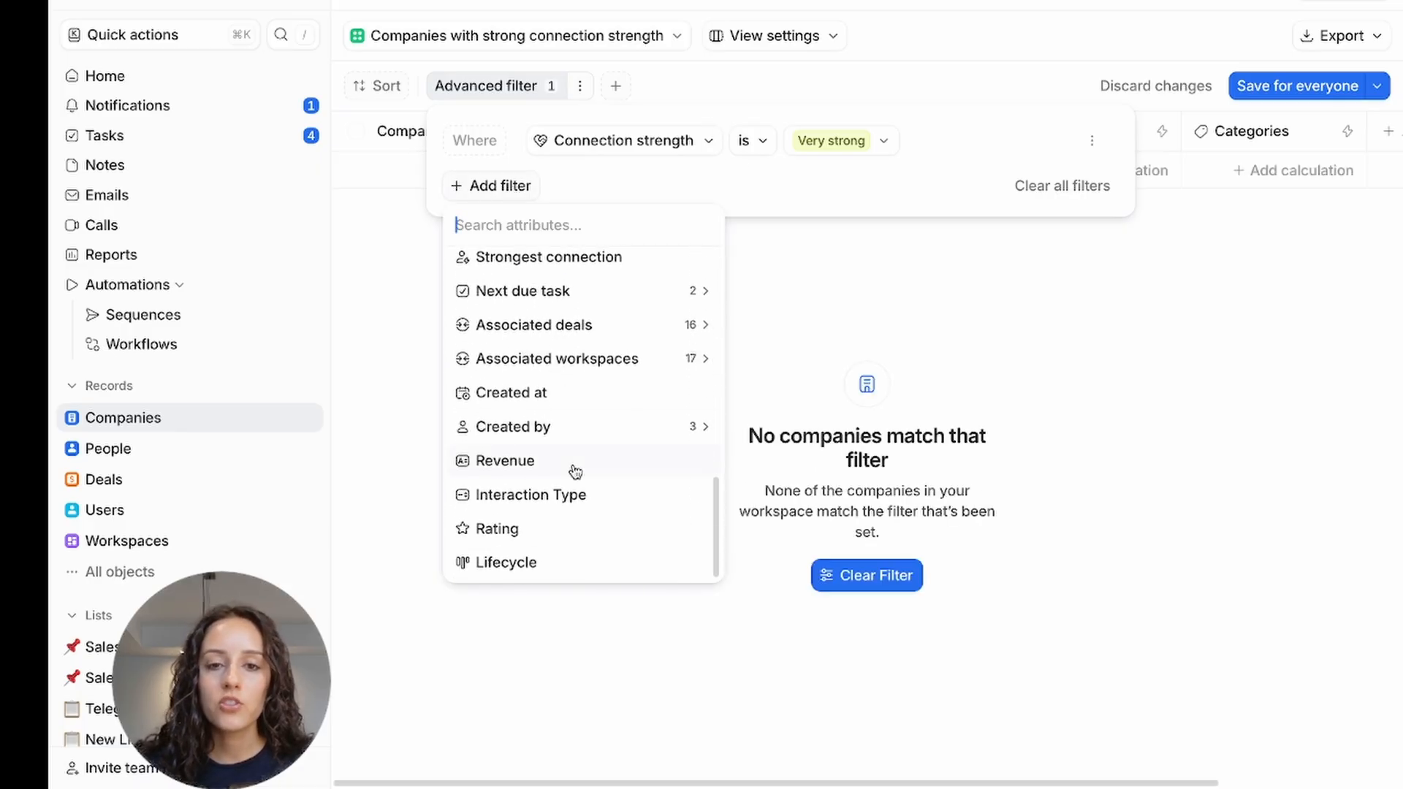
left_click(830, 79)
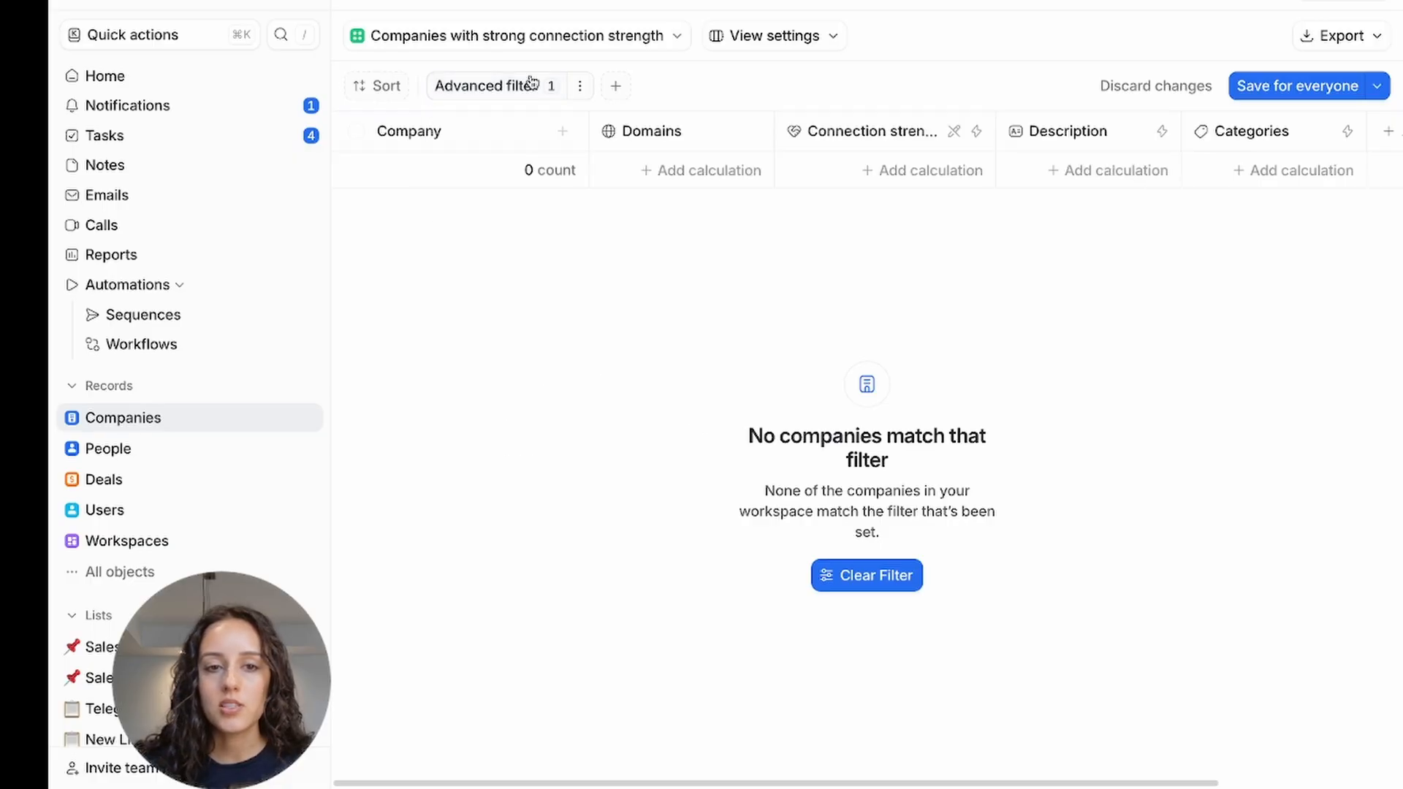
- Sort the view by Created at, save the view changes for everyone, and review the list of saved views
left_click(378, 94)
scroll(395, 274, "down", 8)
scroll(407, 276, "down", 2)
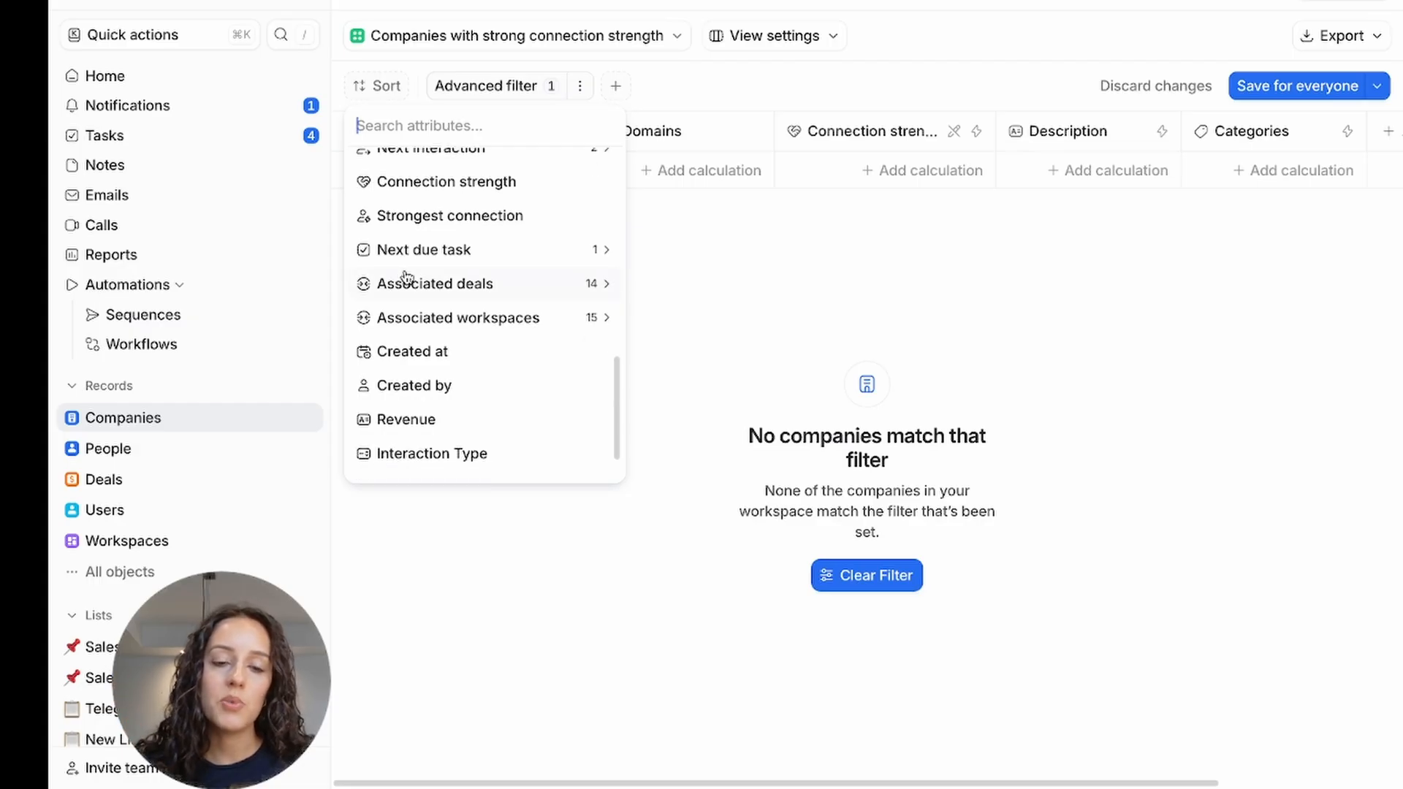
left_click(467, 353)
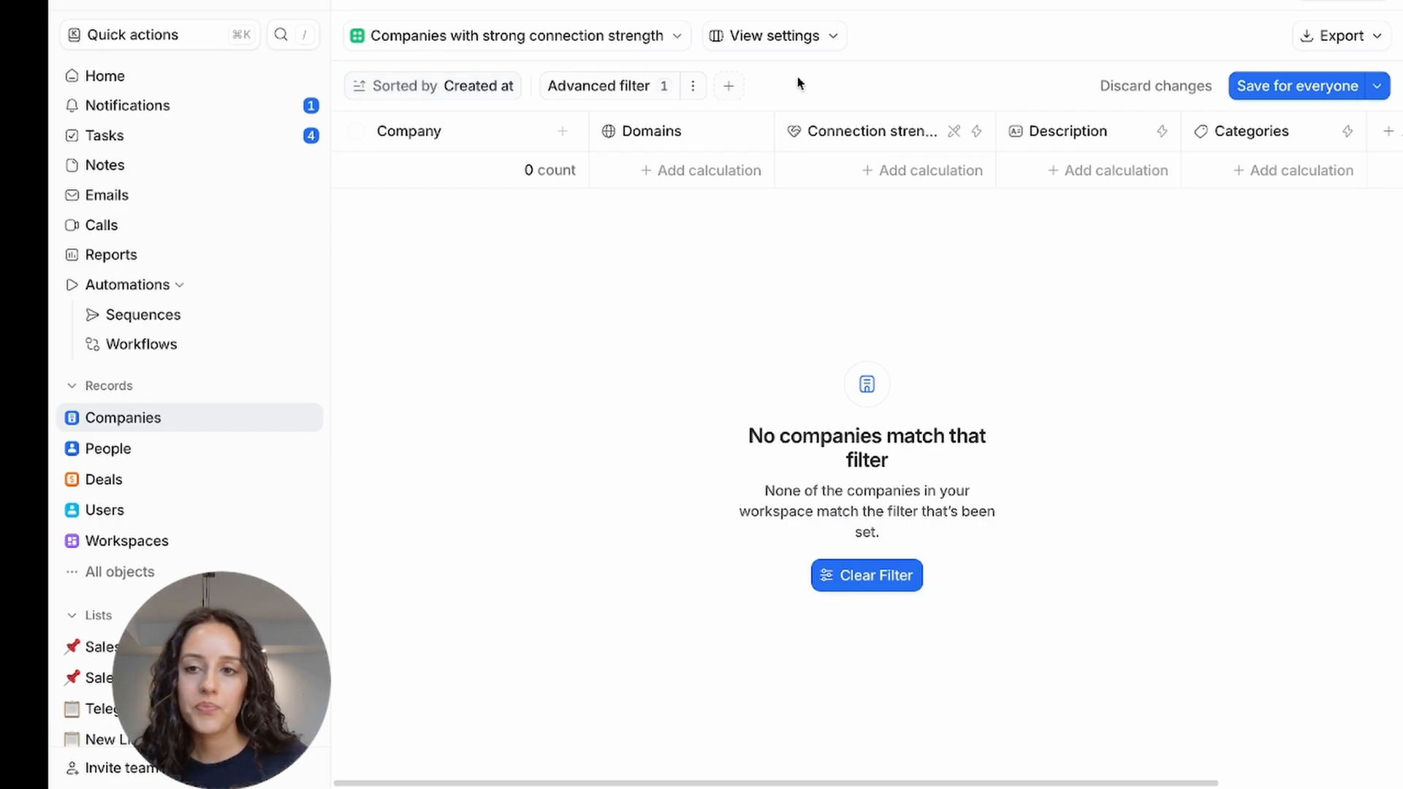
left_click(1295, 87)
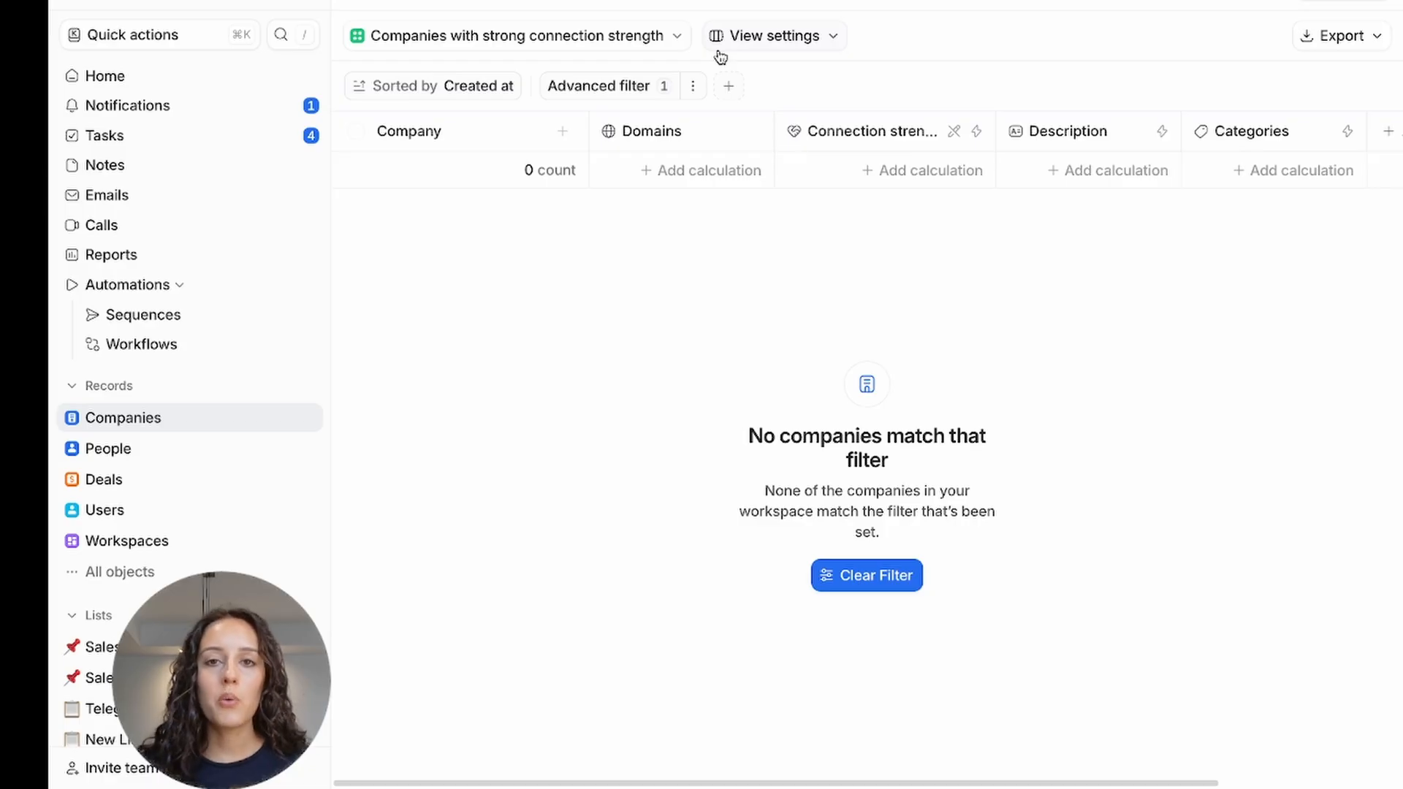
left_click(659, 36)
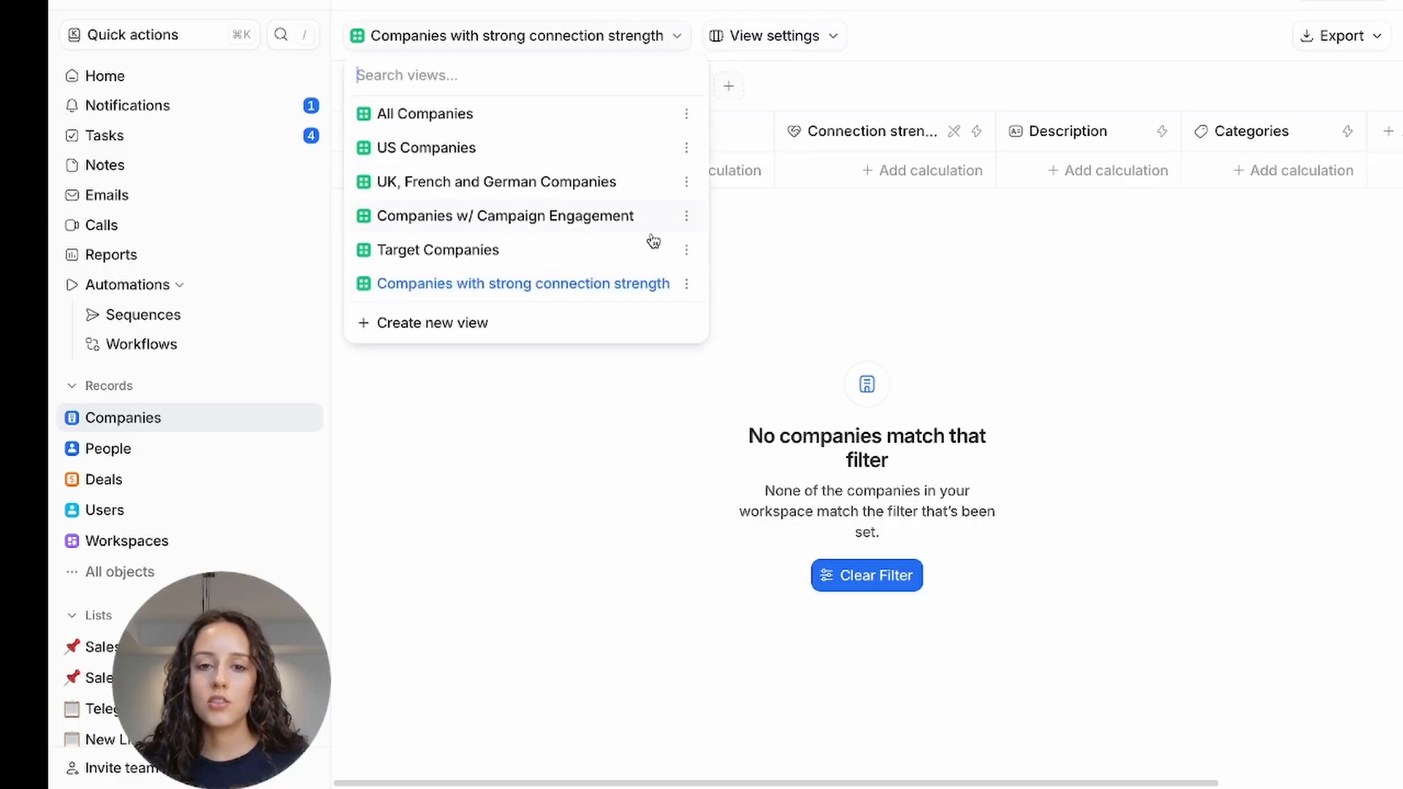
left_click(914, 73)
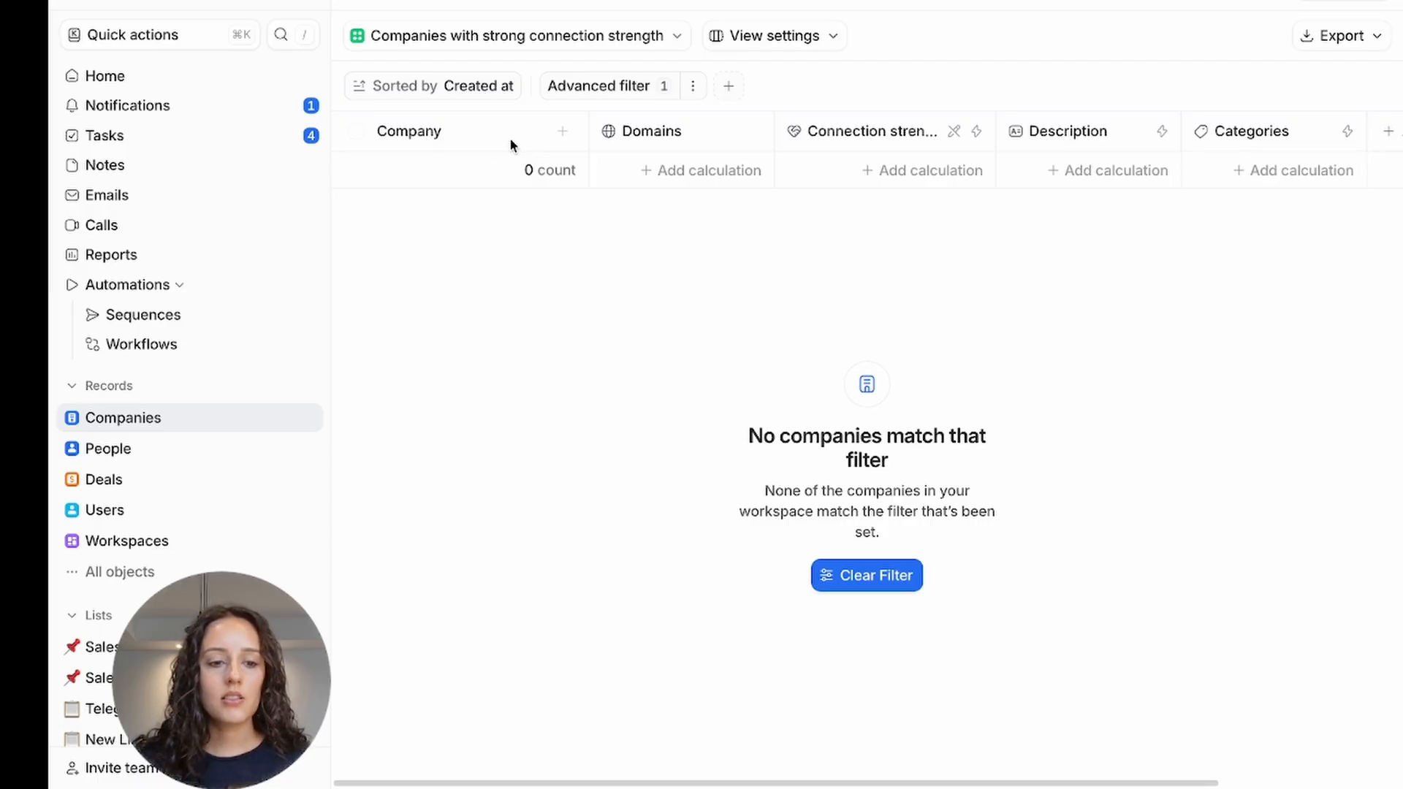
- Create a list from scratch for the Companies object with the name New list, after reviewing the available object types
left_click(168, 678)
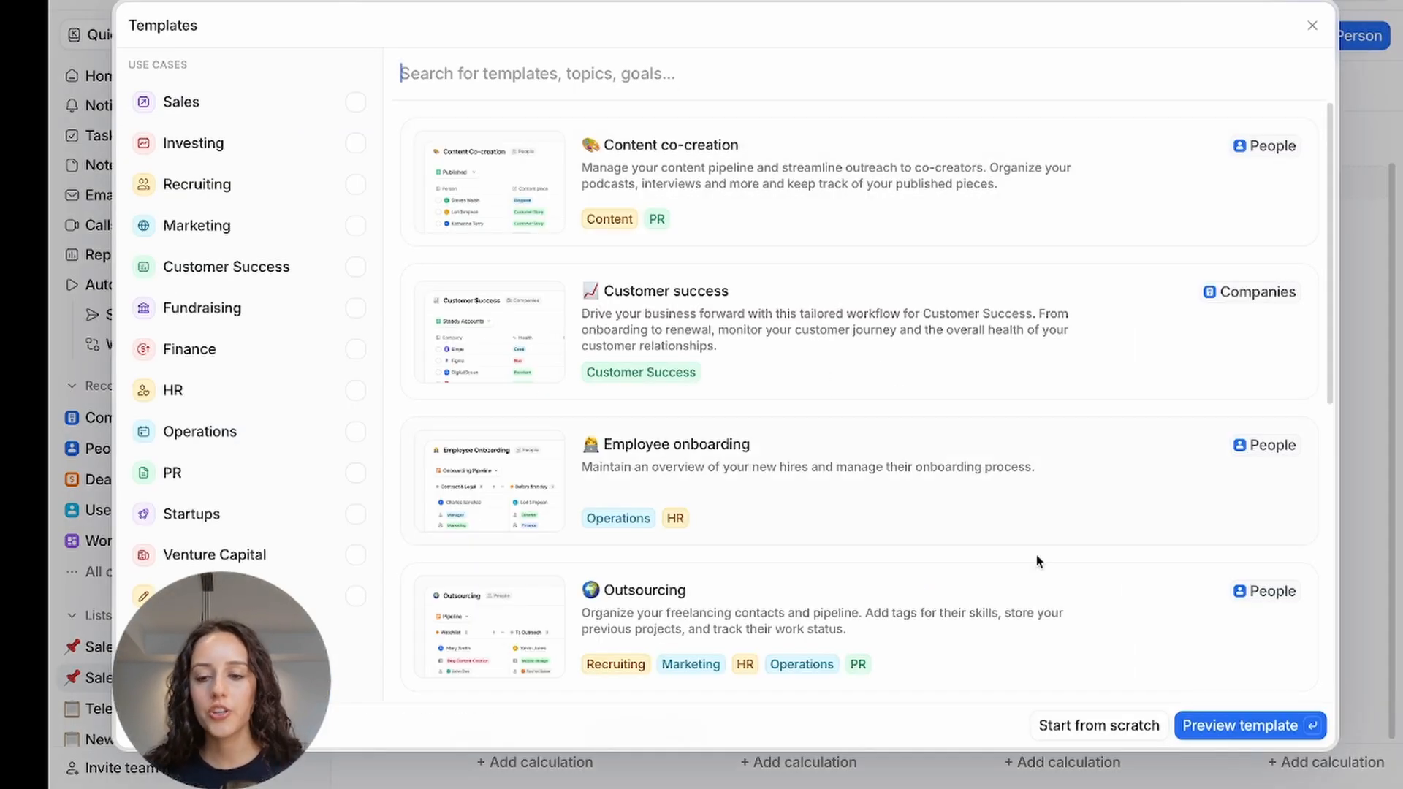
left_click(1087, 729)
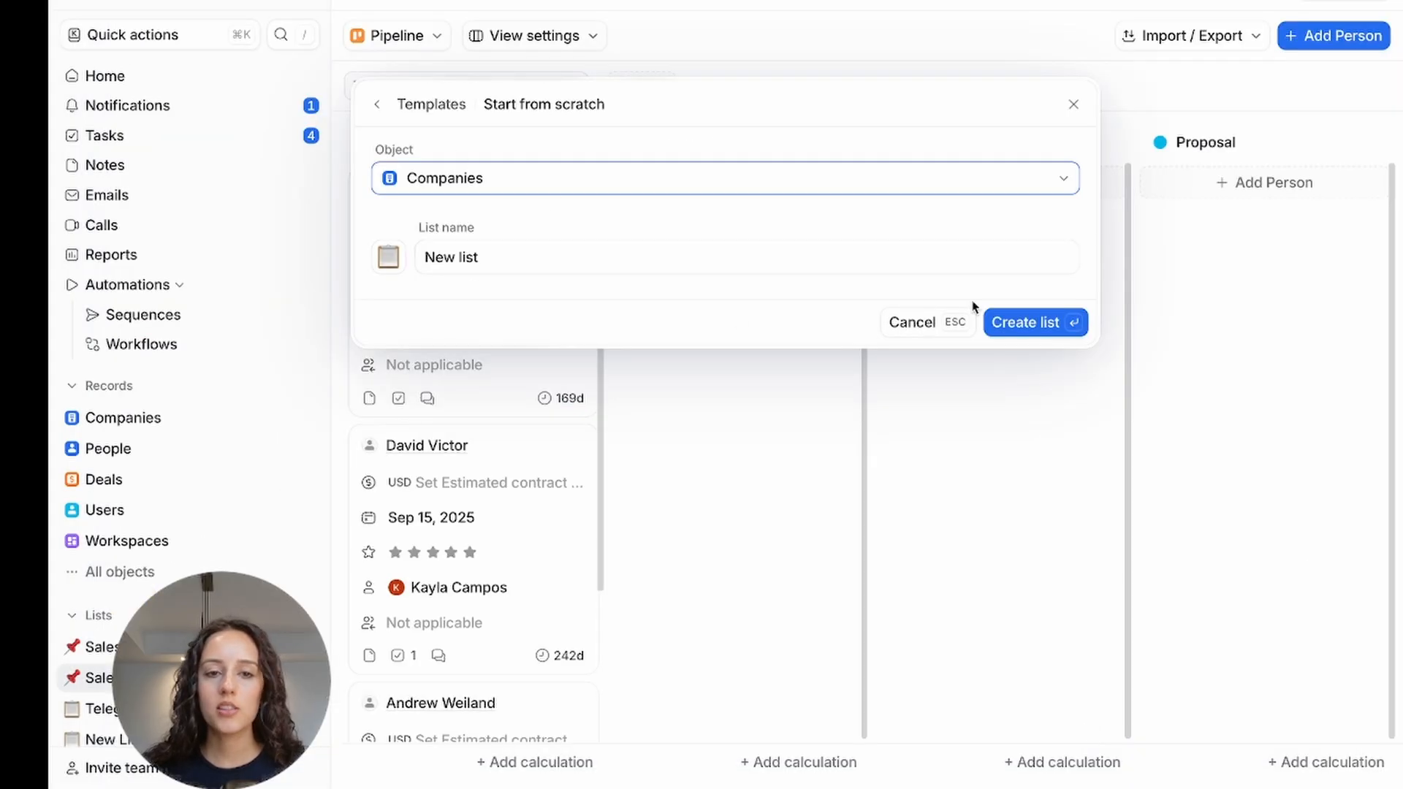
left_click(595, 197)
scroll(552, 404, "down", 1)
scroll(552, 405, "up", 1)
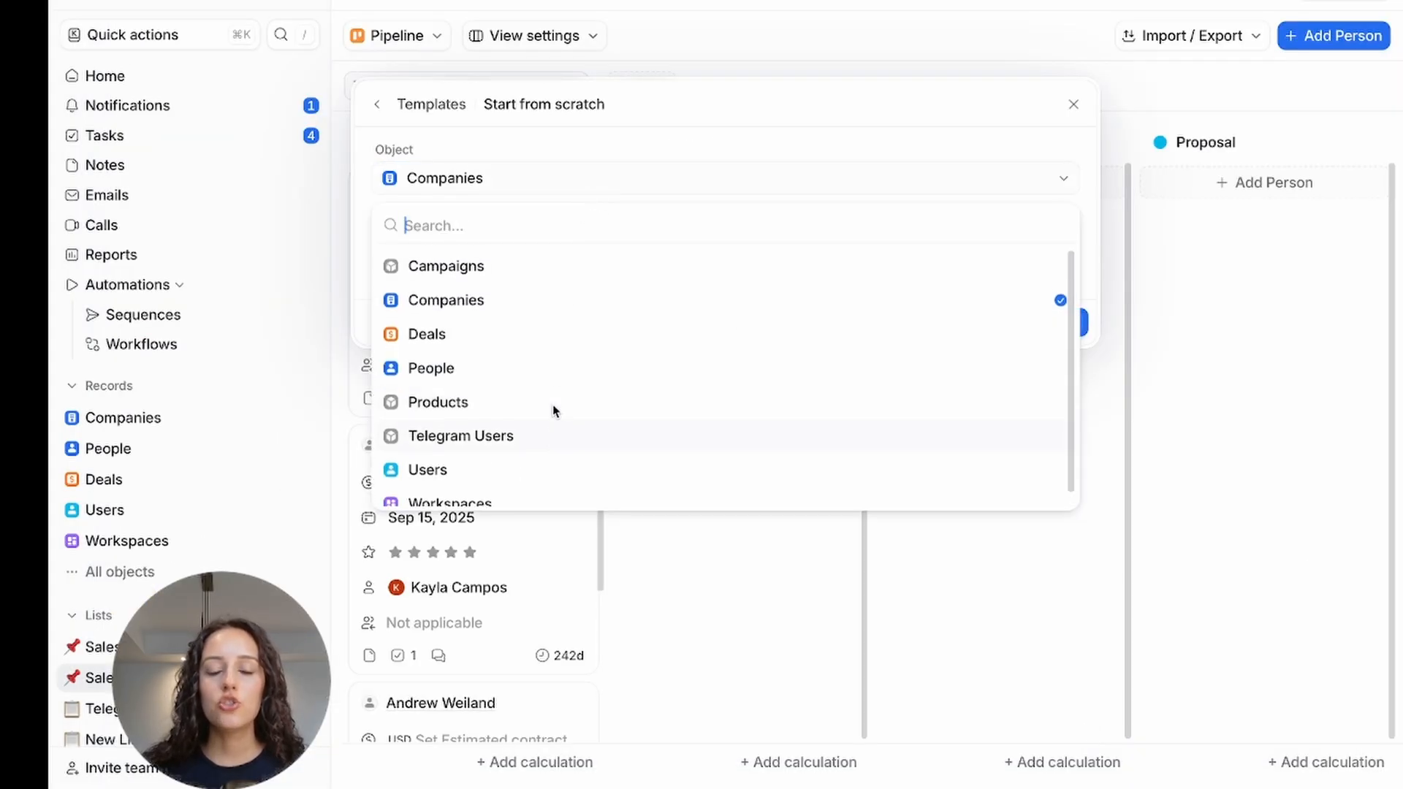
left_click(620, 155)
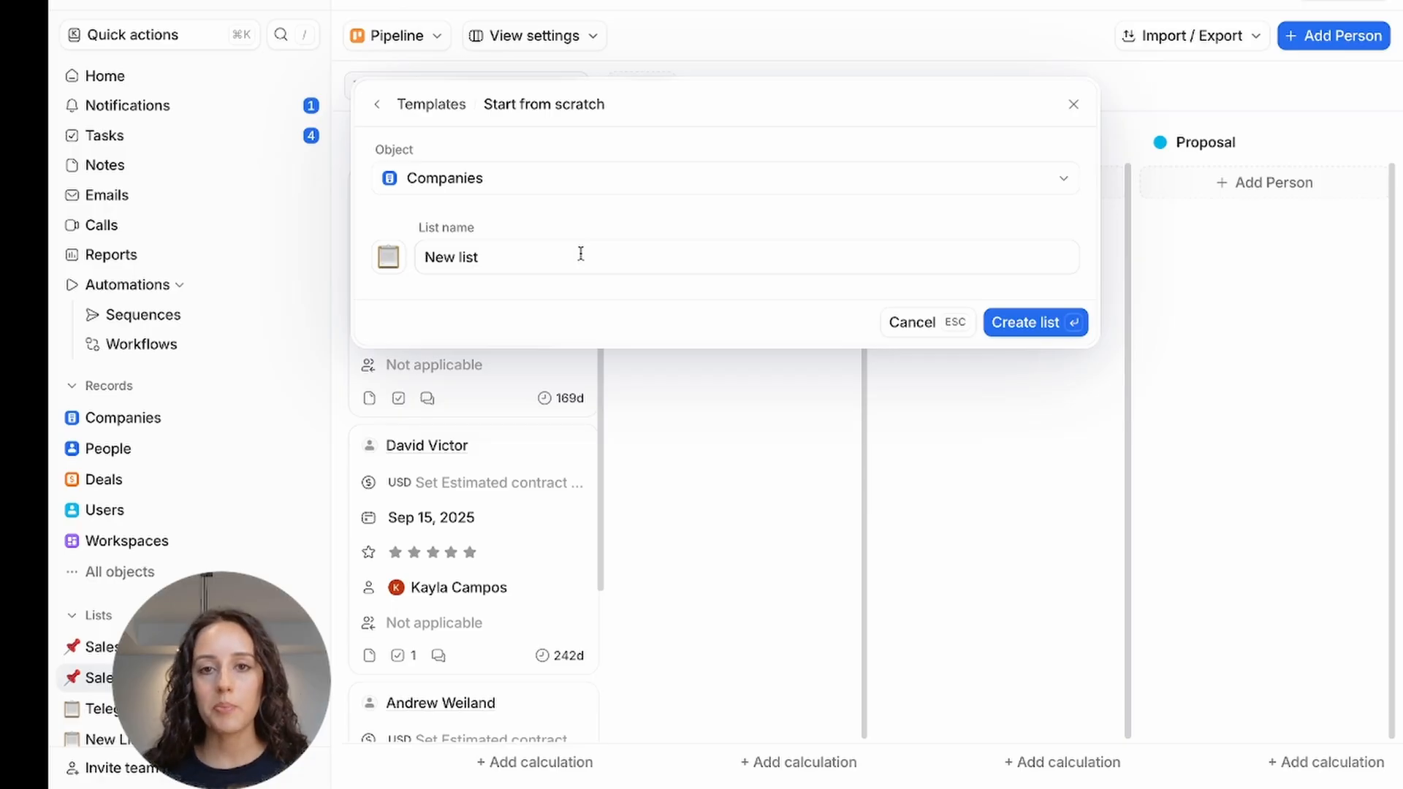
left_click(556, 184)
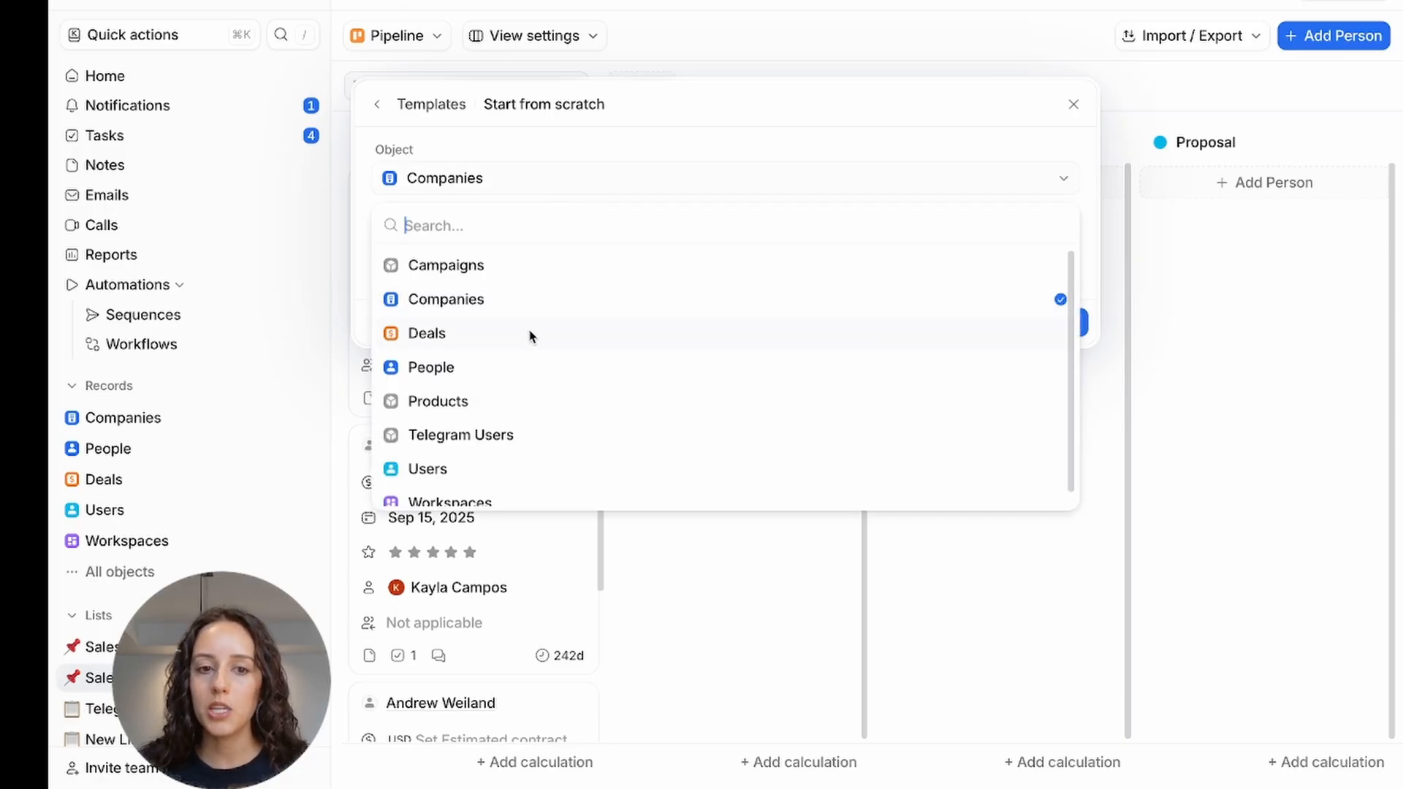
left_click(595, 157)
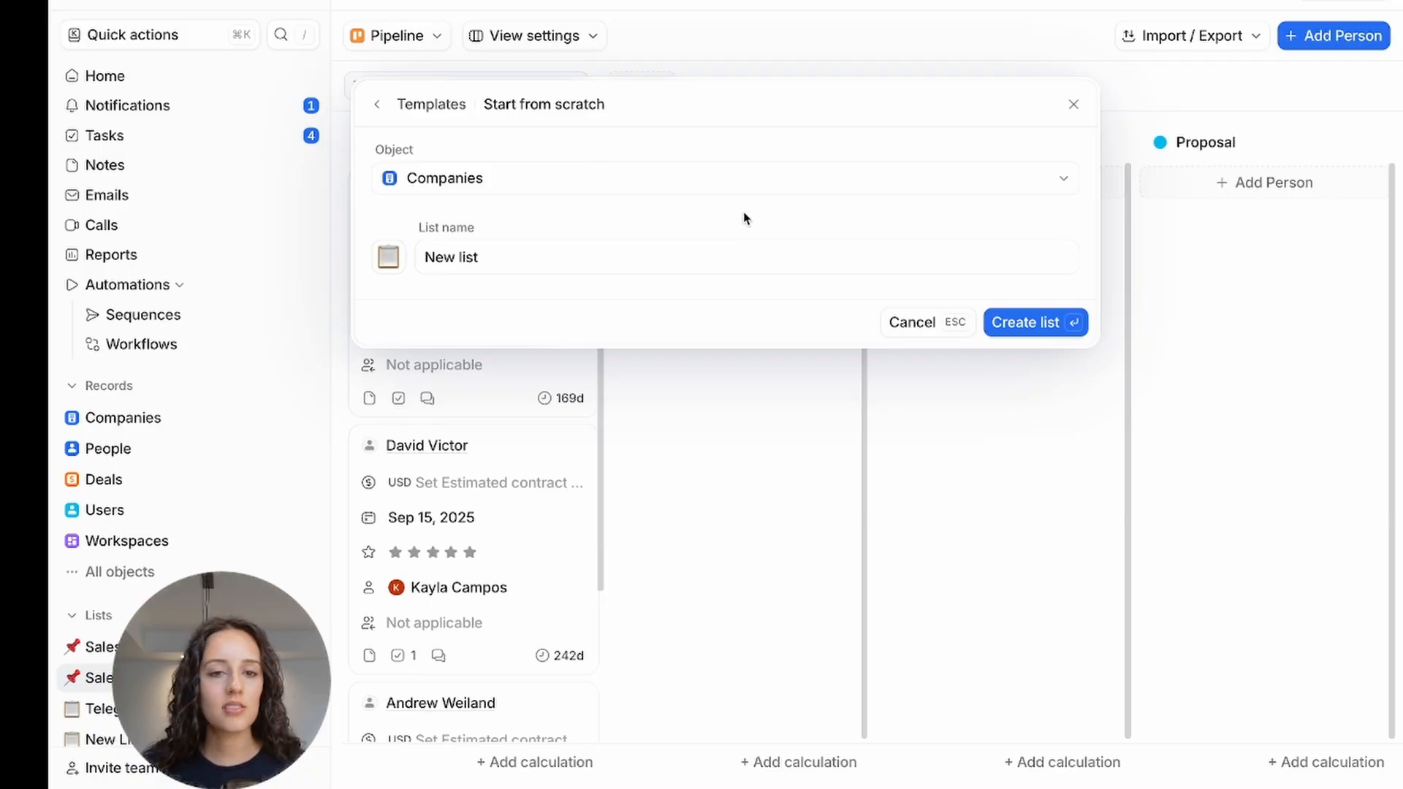
left_click(1035, 329)
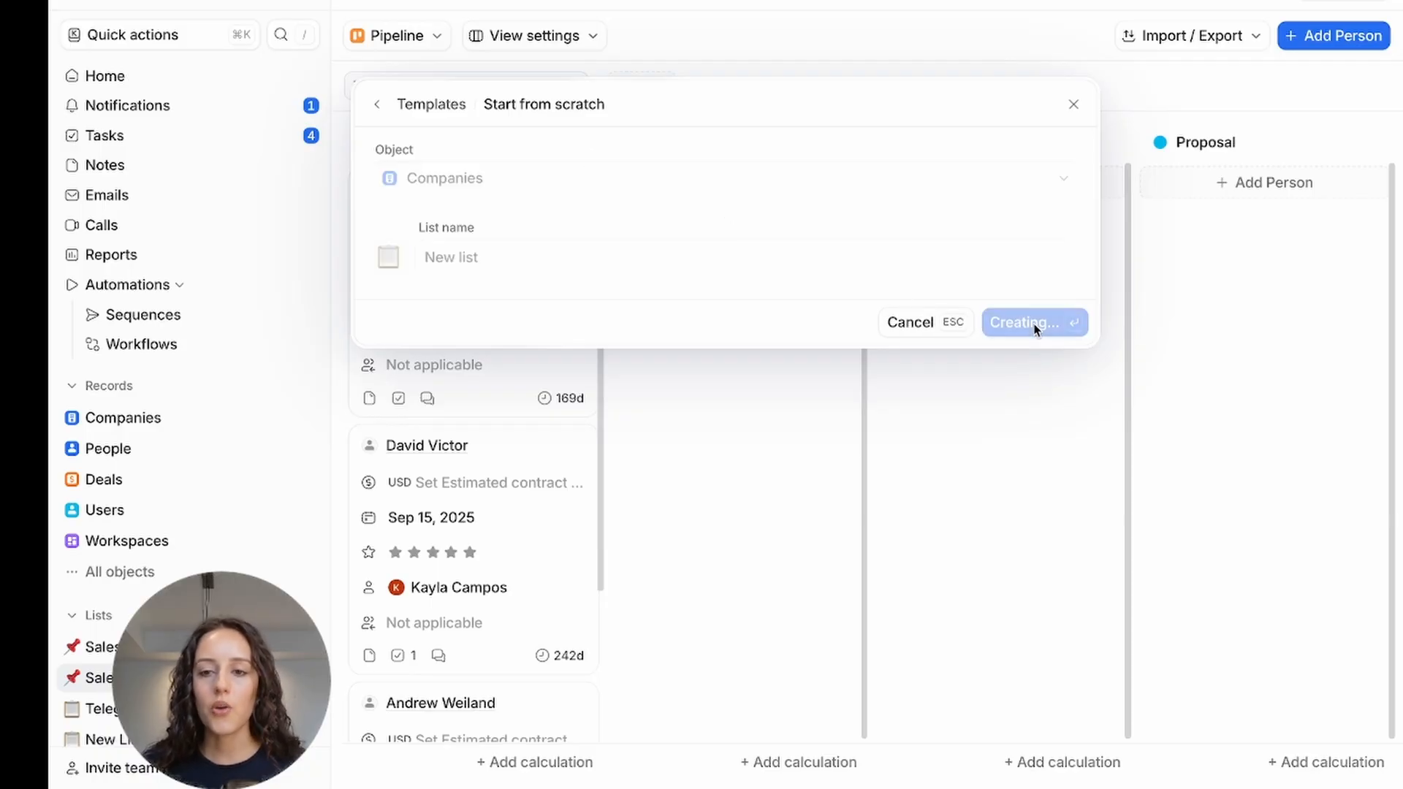
- Create a table view titled All Companies for the new list
left_click(668, 192)
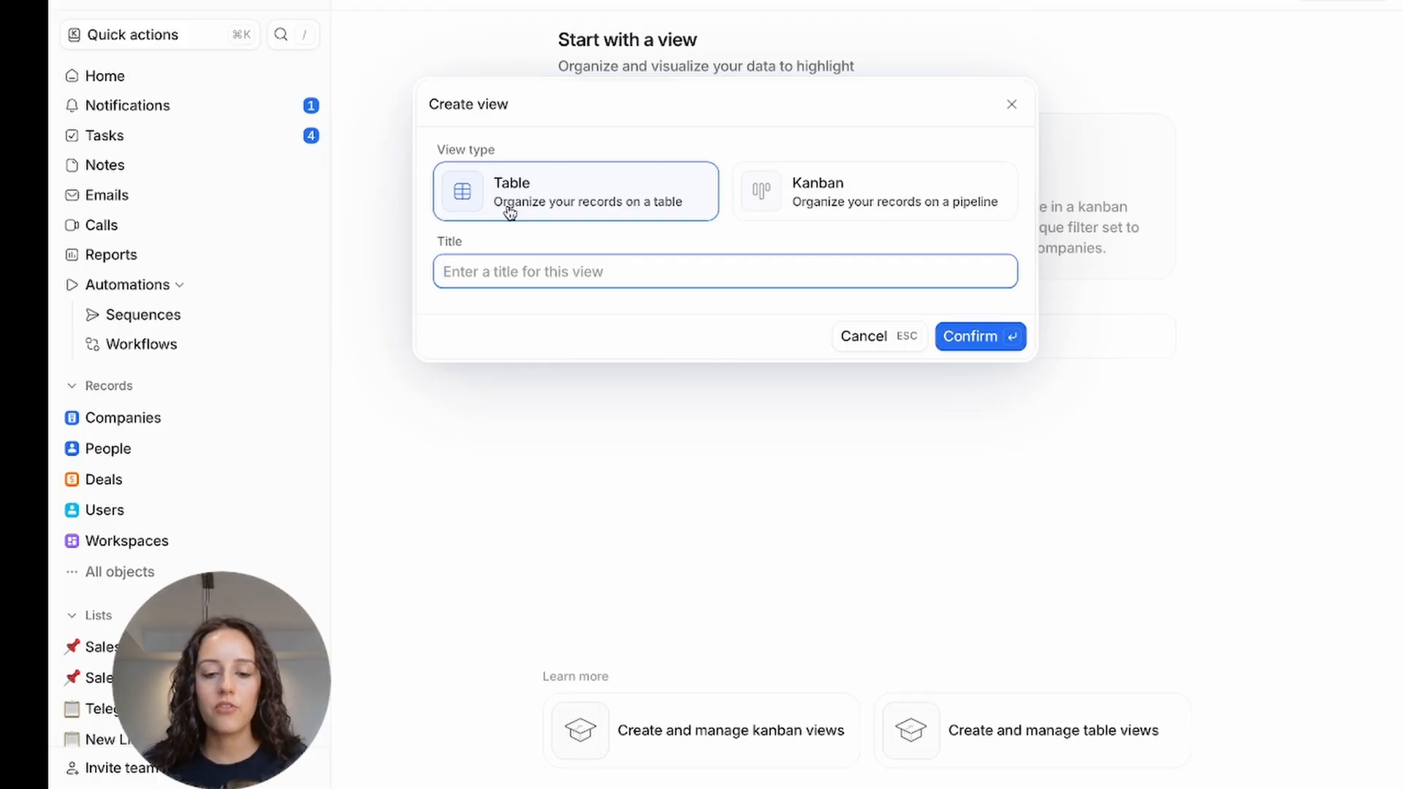
type("All Companies")
left_click(964, 334)
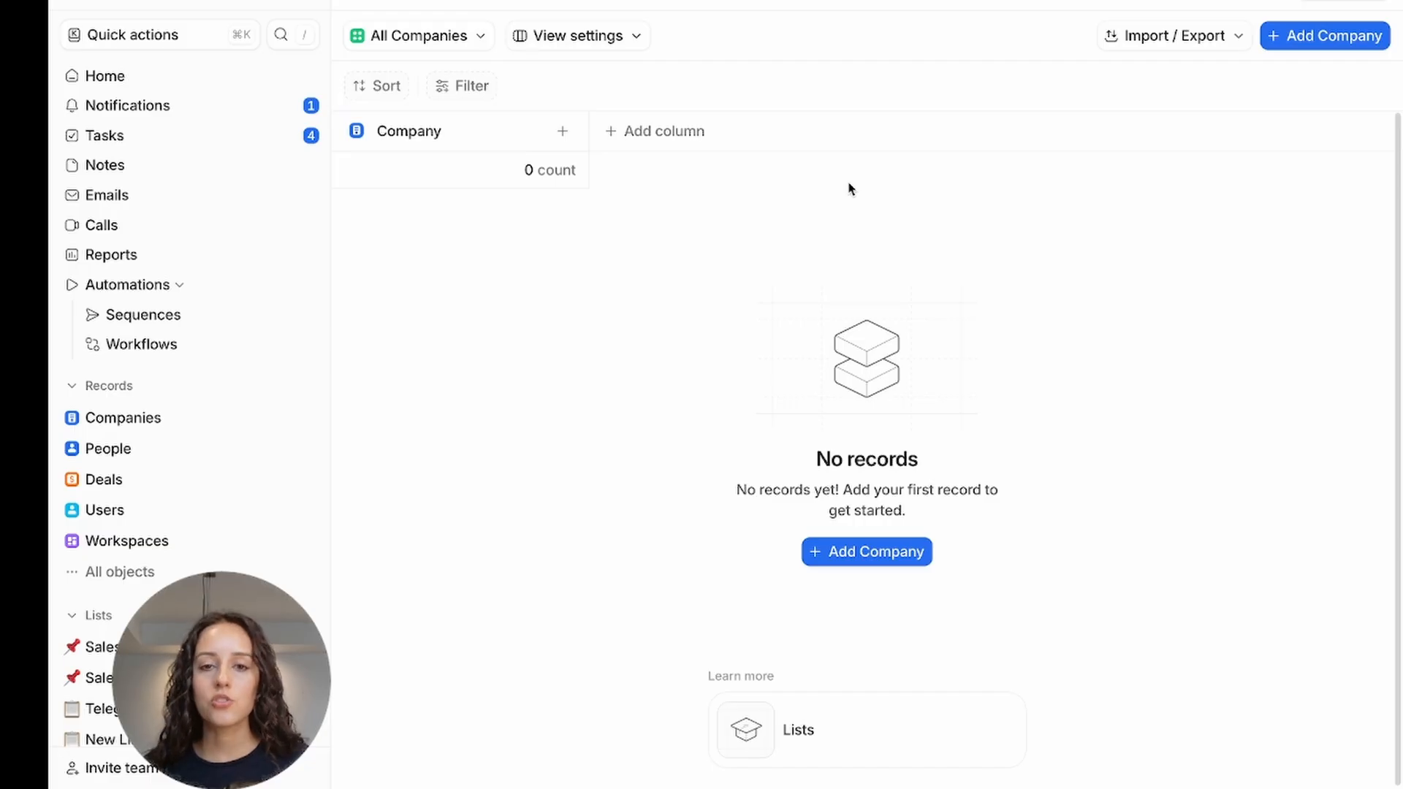
- Start a new attribute as a column in the All Companies view and set its type to Status
left_click(630, 131)
left_click(617, 548)
scroll(596, 480, "down", 10)
scroll(585, 479, "up", 1)
left_click(577, 549)
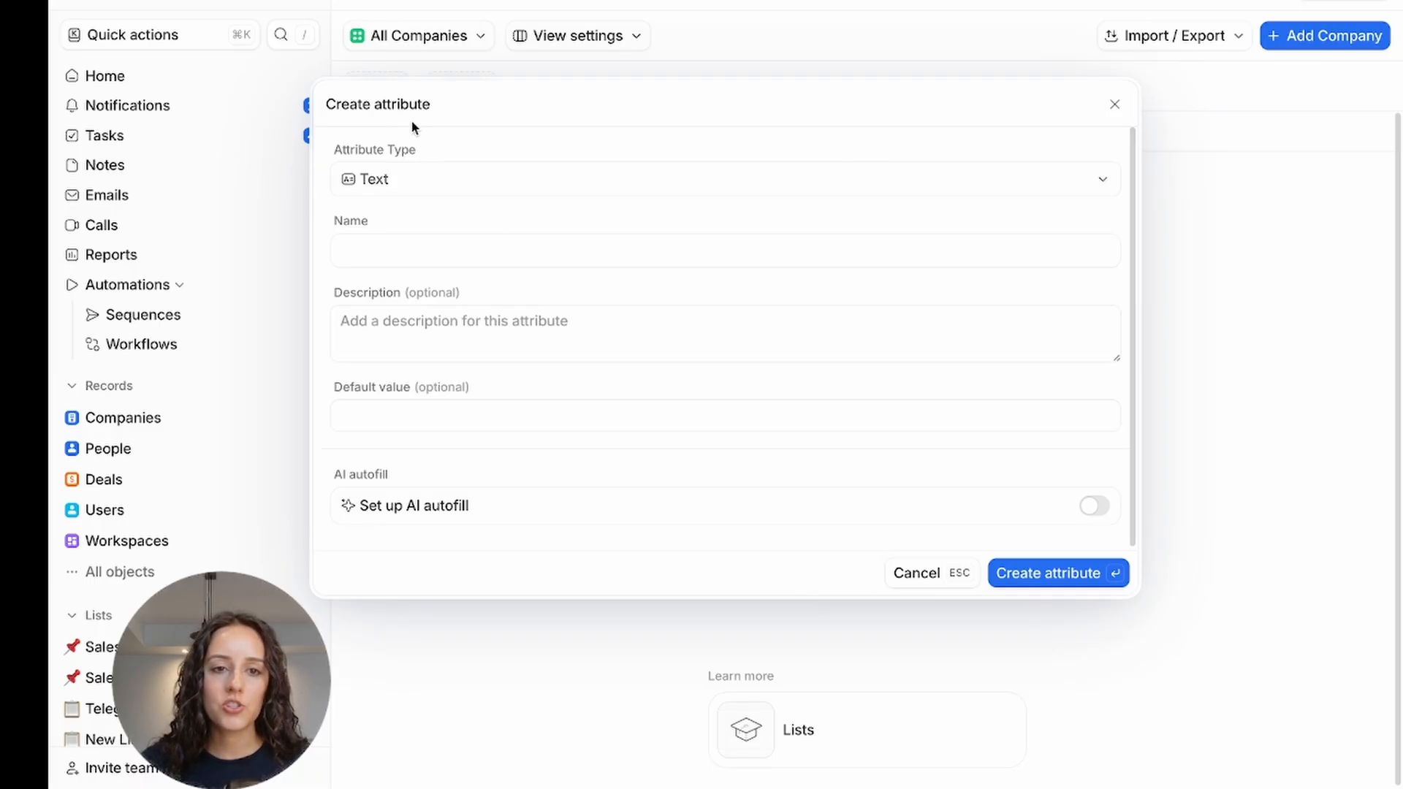
left_click(455, 249)
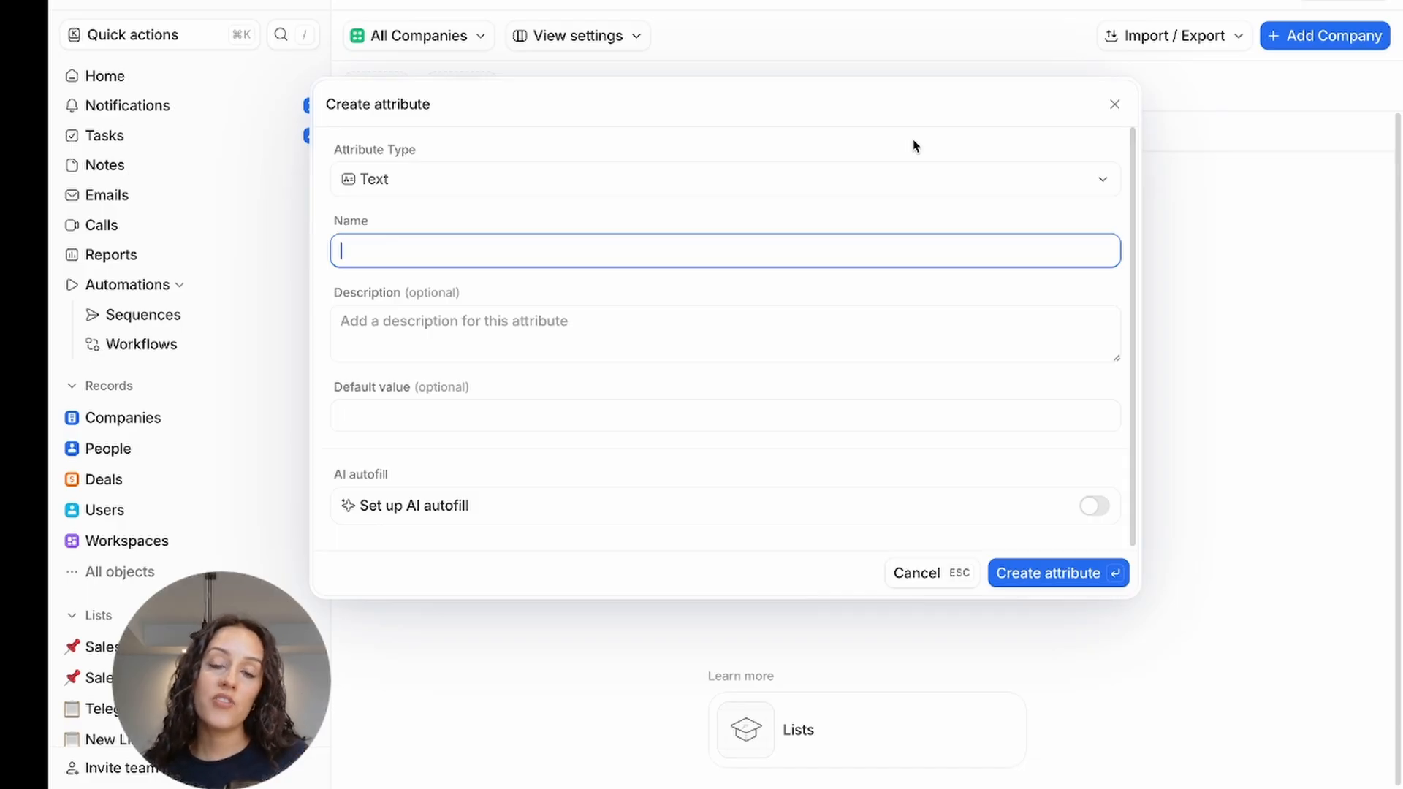
left_click(892, 173)
scroll(486, 489, "down", 3)
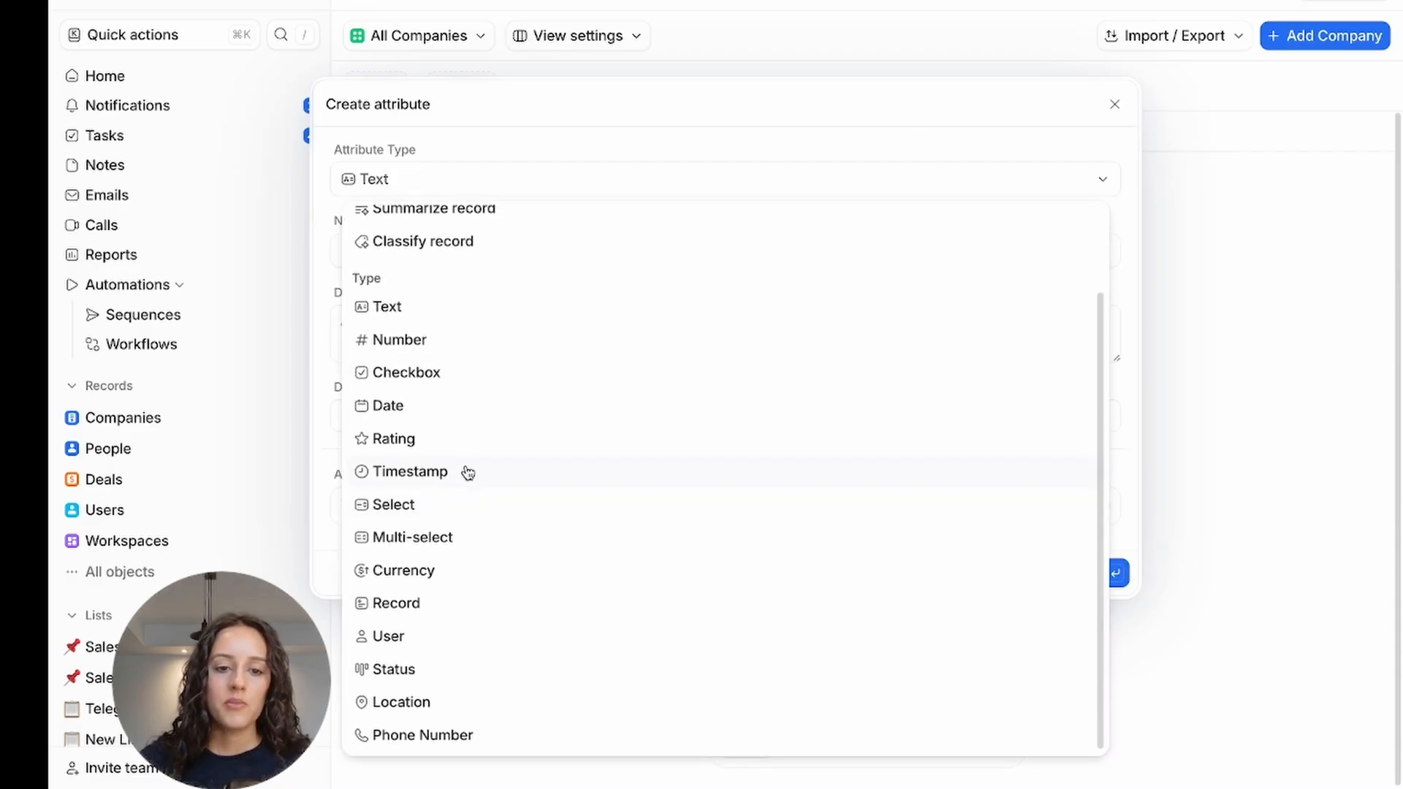
left_click(424, 667)
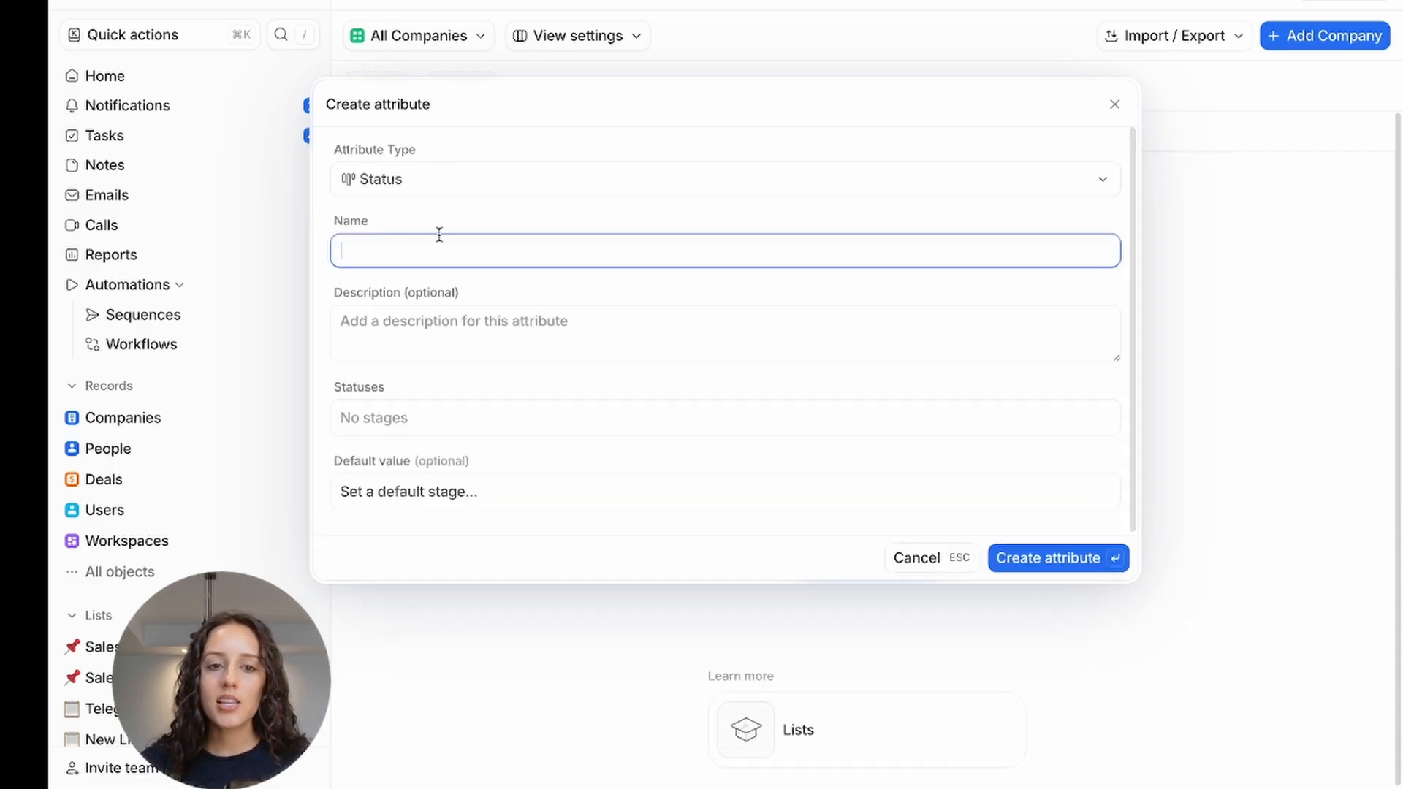
- Name the new status attribute Outreach Status
type("Outreach sS")
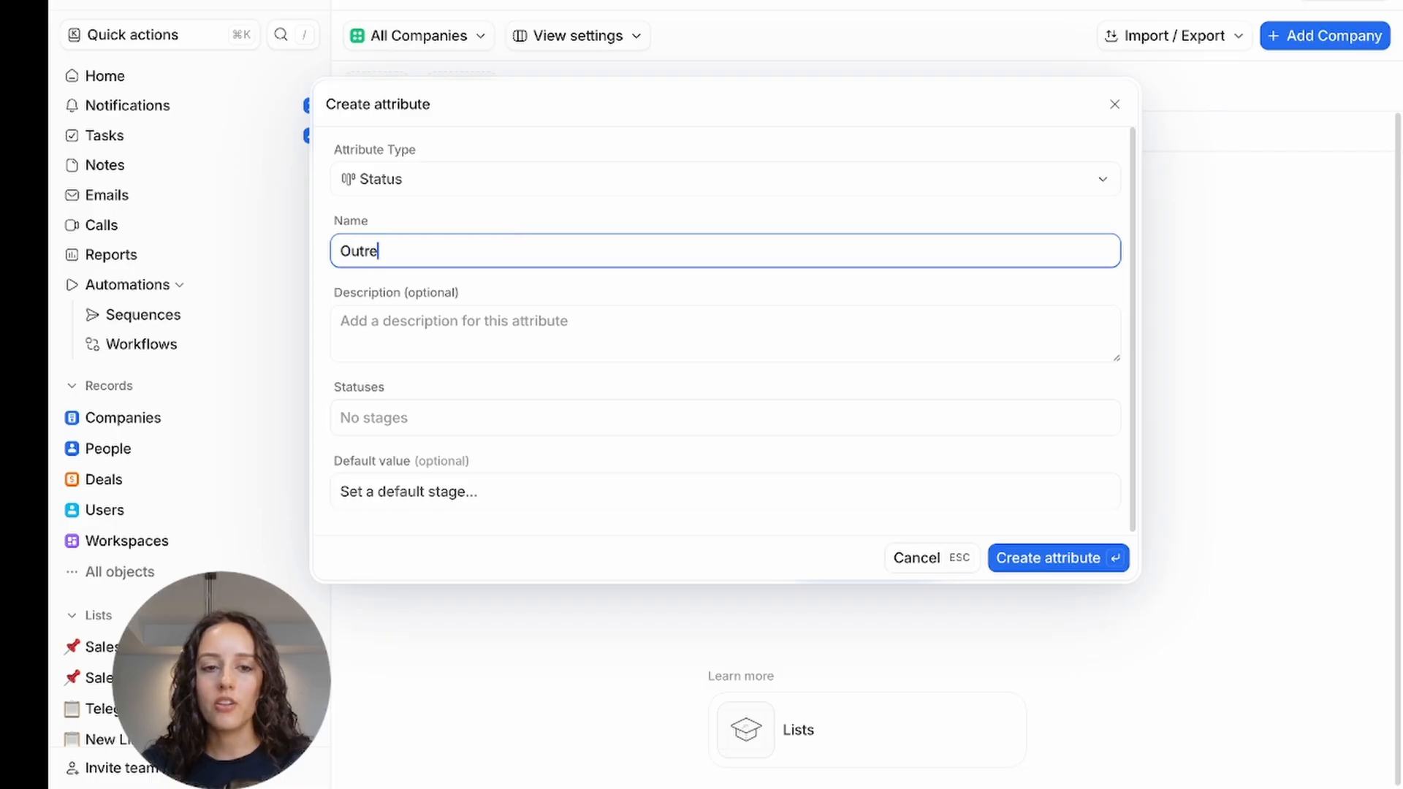
key("BackSpace")
key("BackSpace")
type("Status")
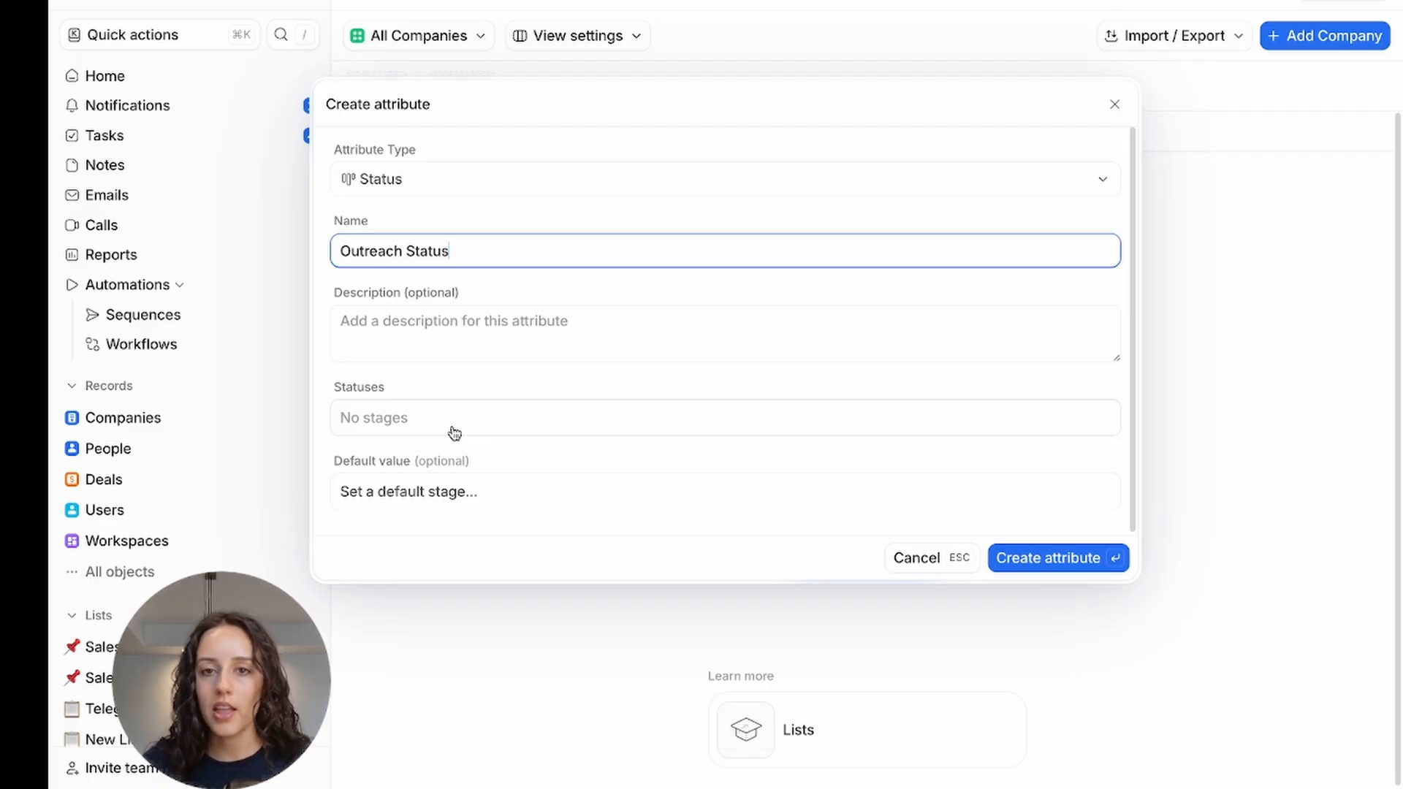
- Look through the available attribute types and discard the unfinished attribute
left_click(460, 190)
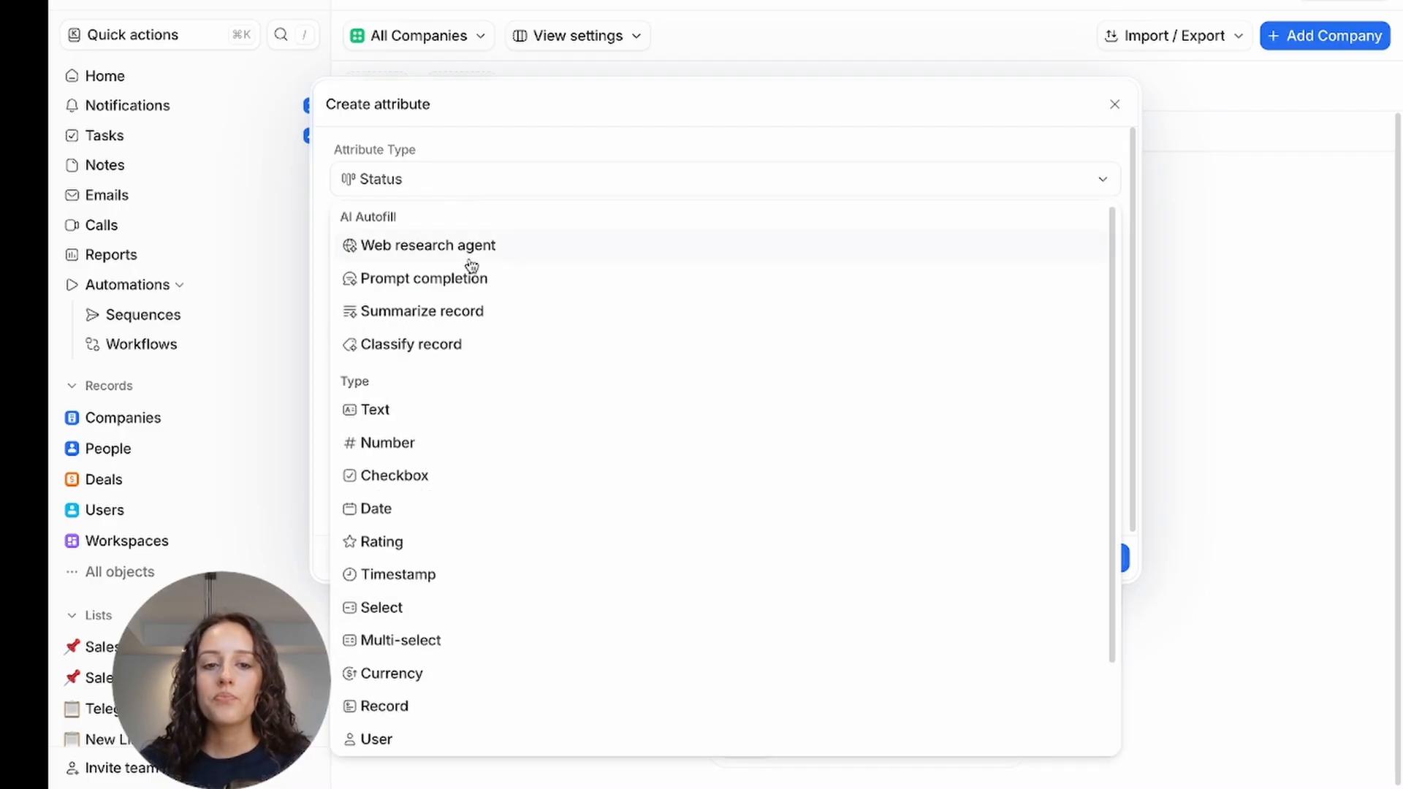
scroll(460, 394, "down", 2)
scroll(468, 555, "up", 1)
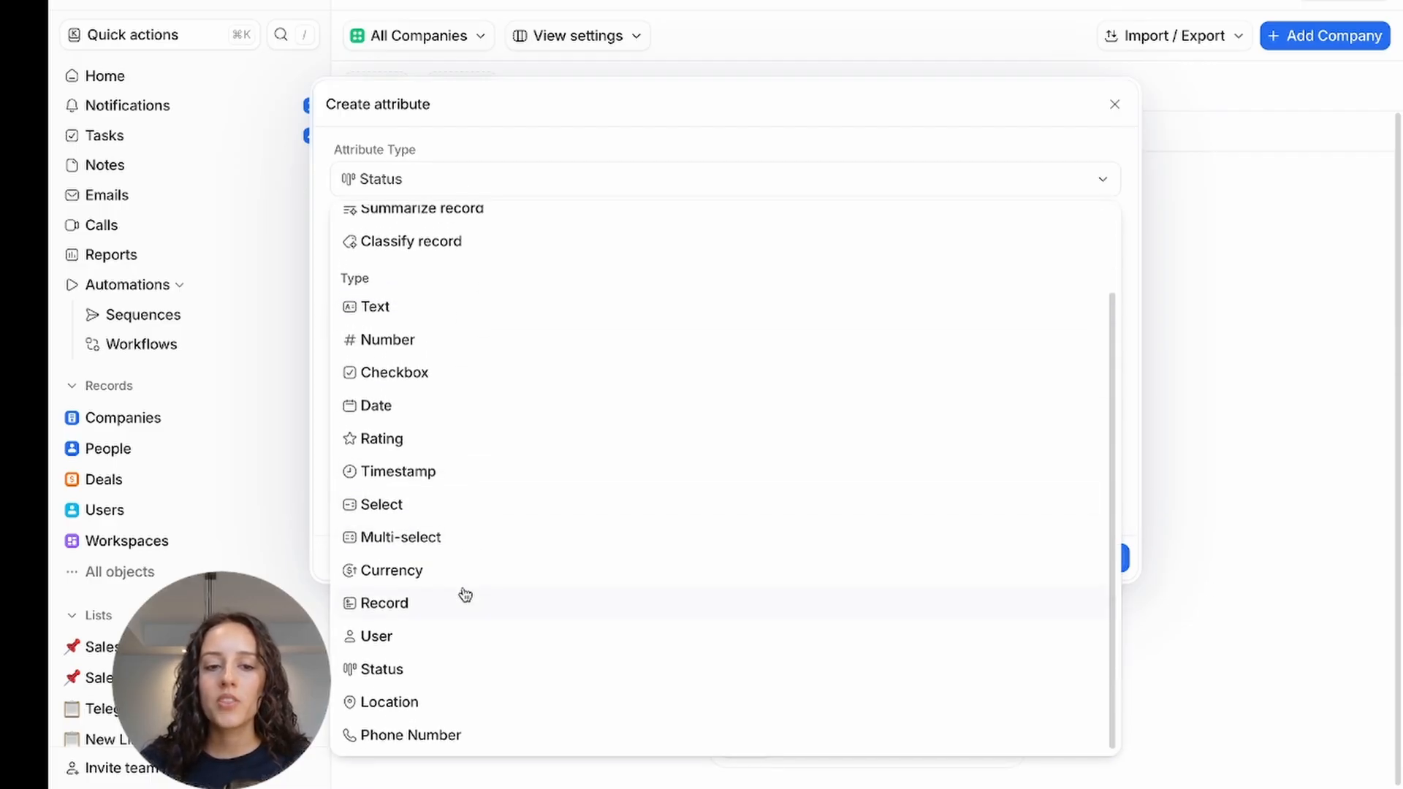
scroll(600, 354, "up", 3)
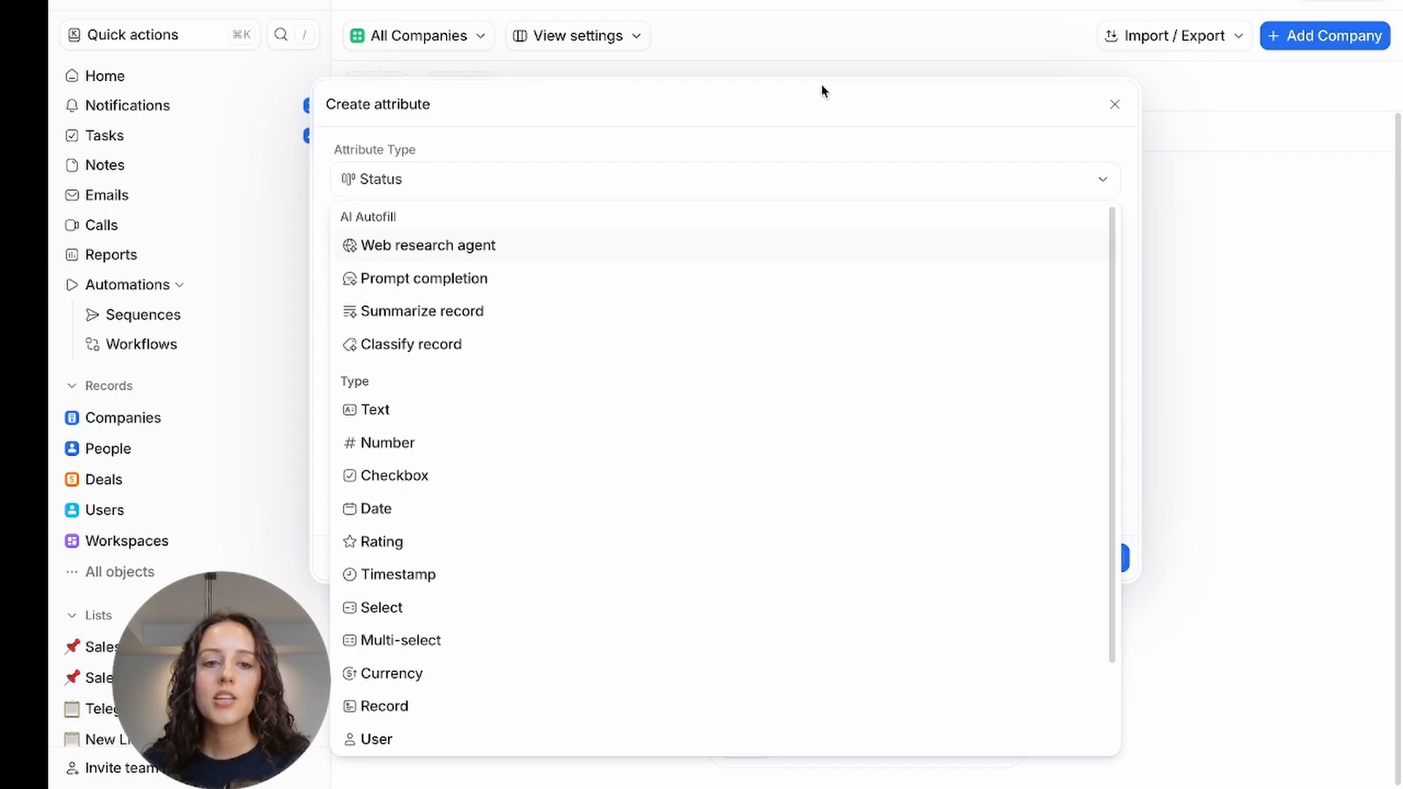
left_click(1118, 106)
left_click(1114, 105)
left_click(911, 414)
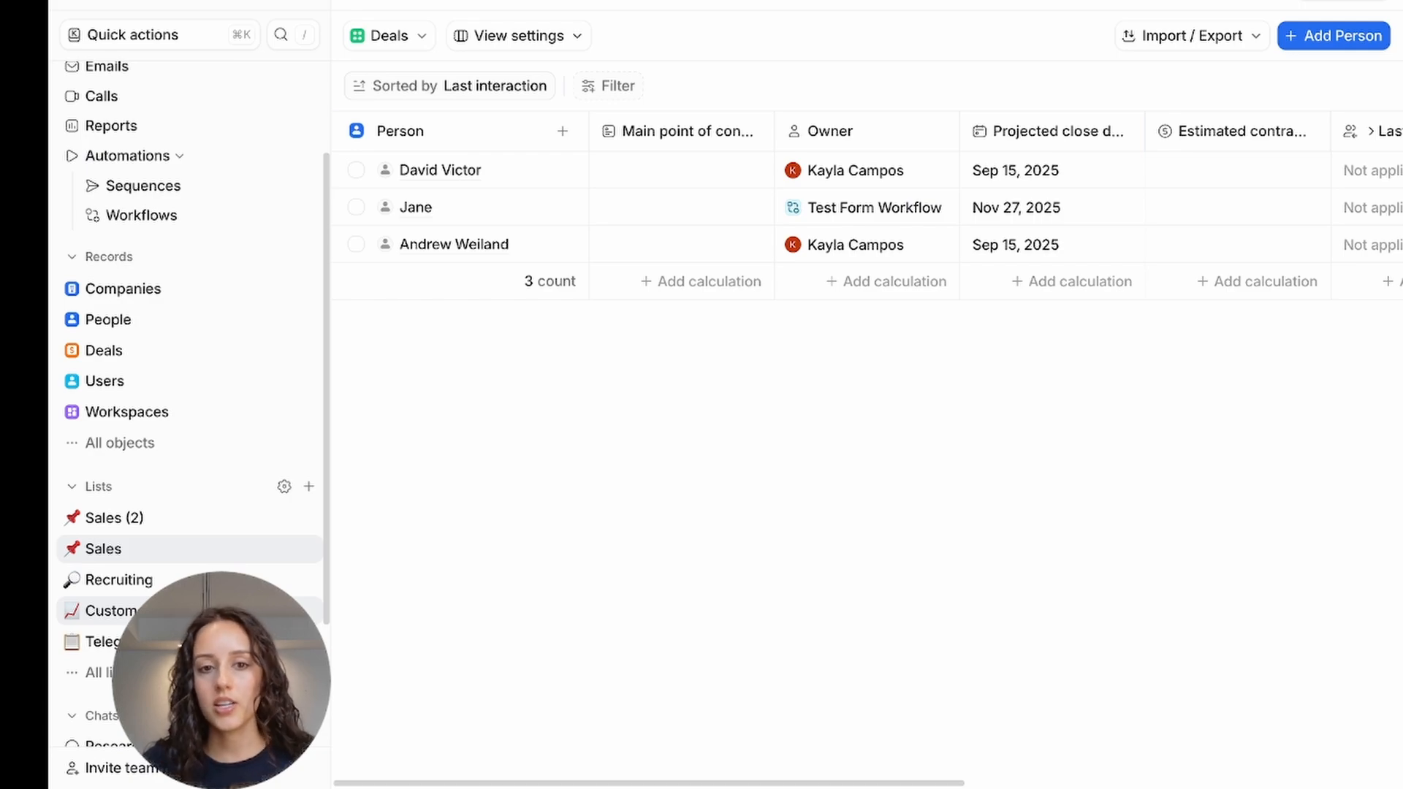
- Open the People records and select all of them to show the bulk actions
left_click(208, 330)
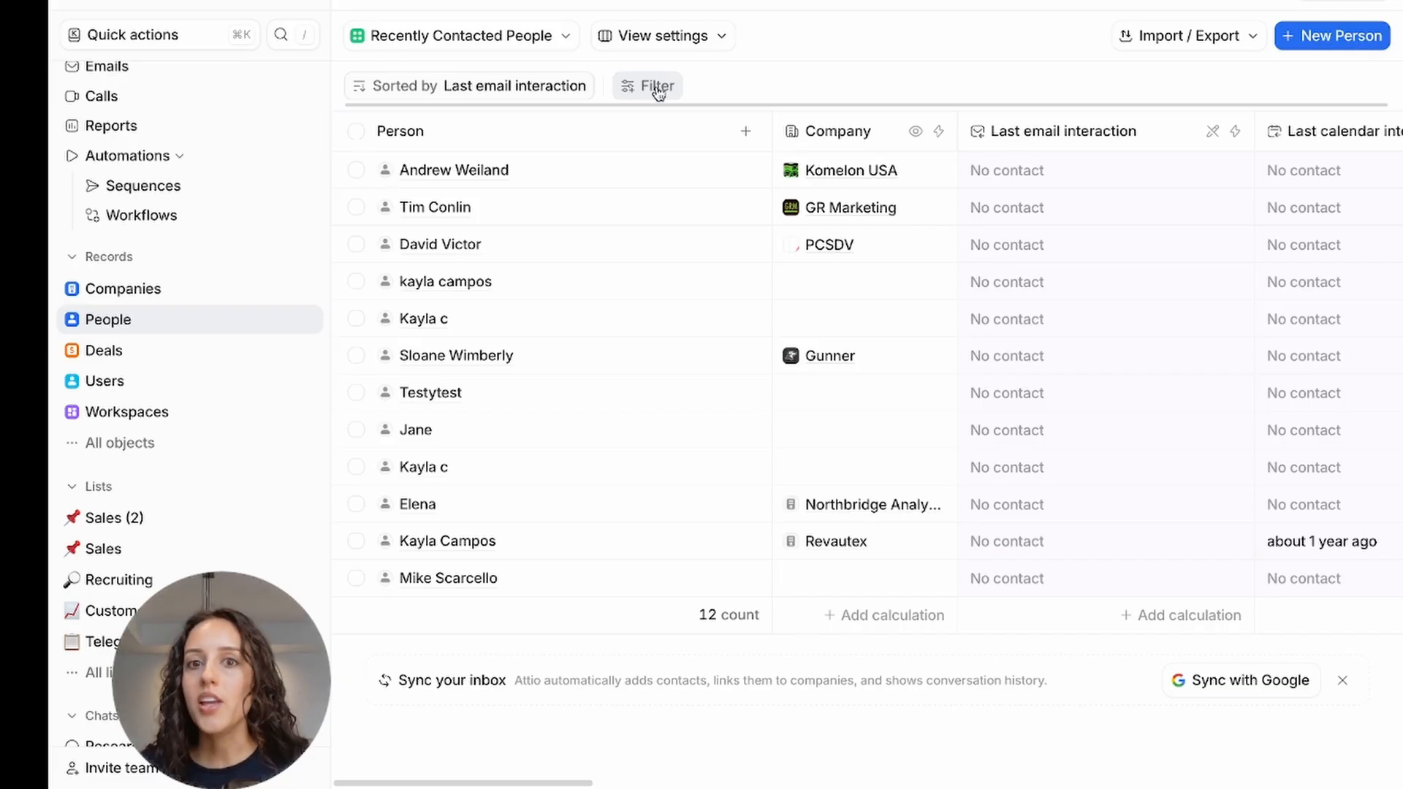
left_click(356, 132)
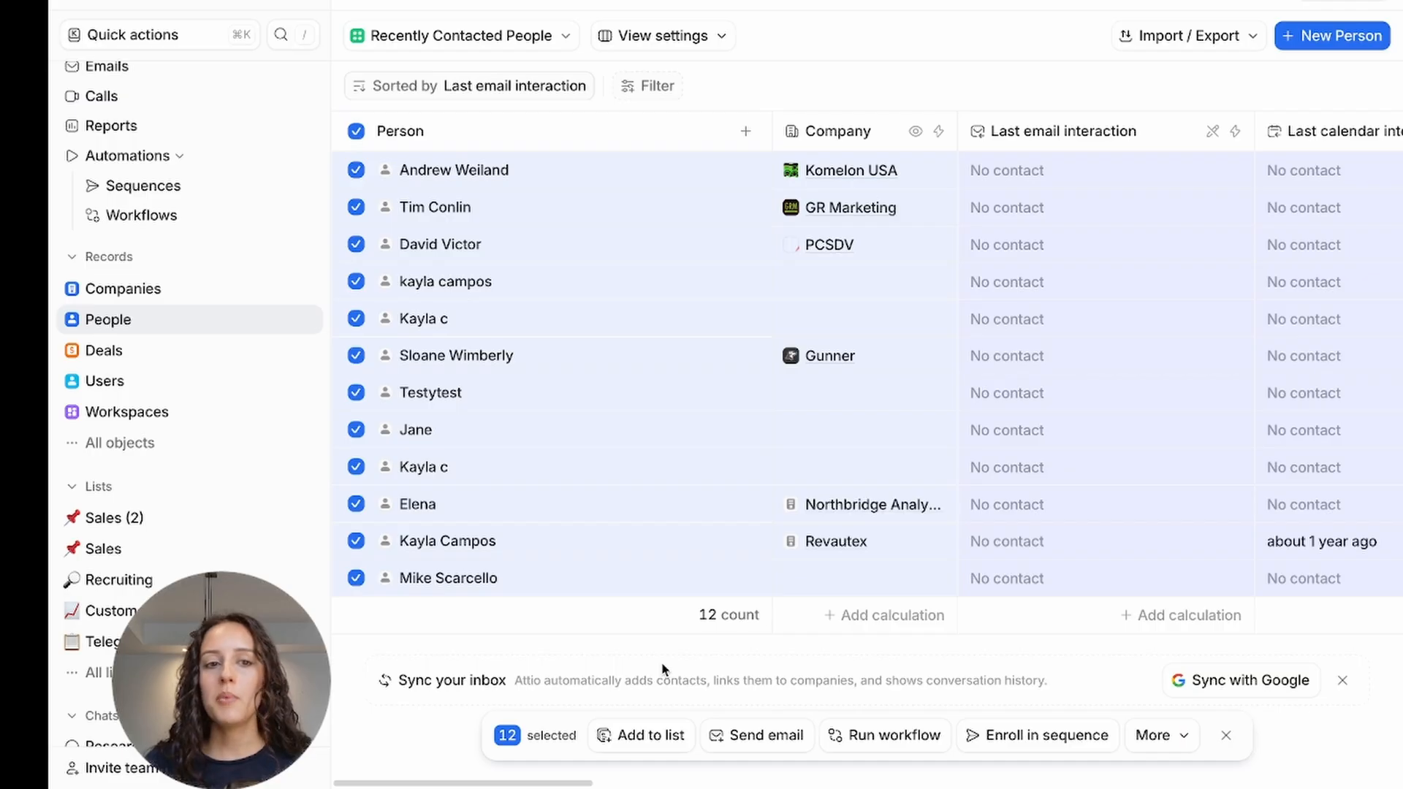
- Create a new workflow triggered by Record created for the Companies object
left_click(191, 219)
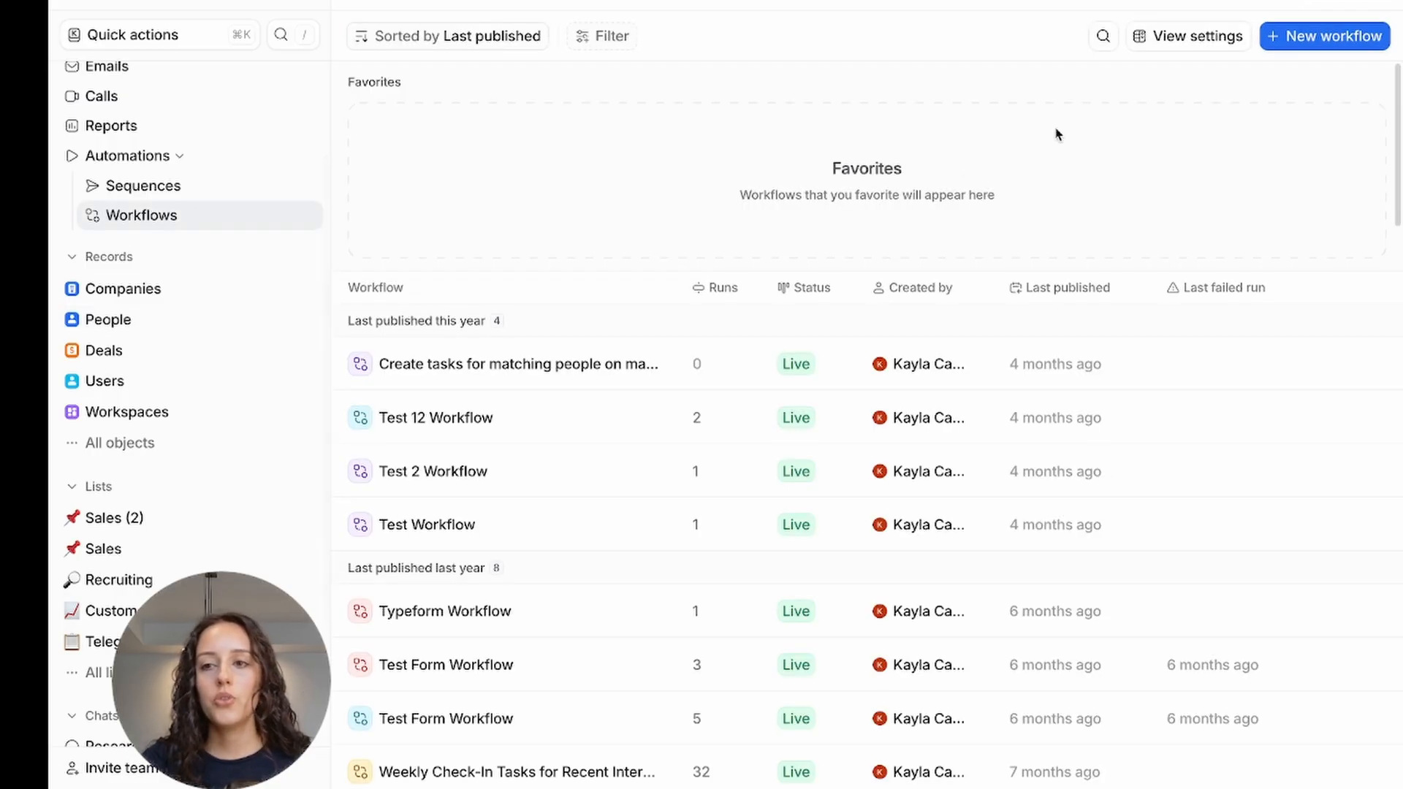
left_click(1322, 36)
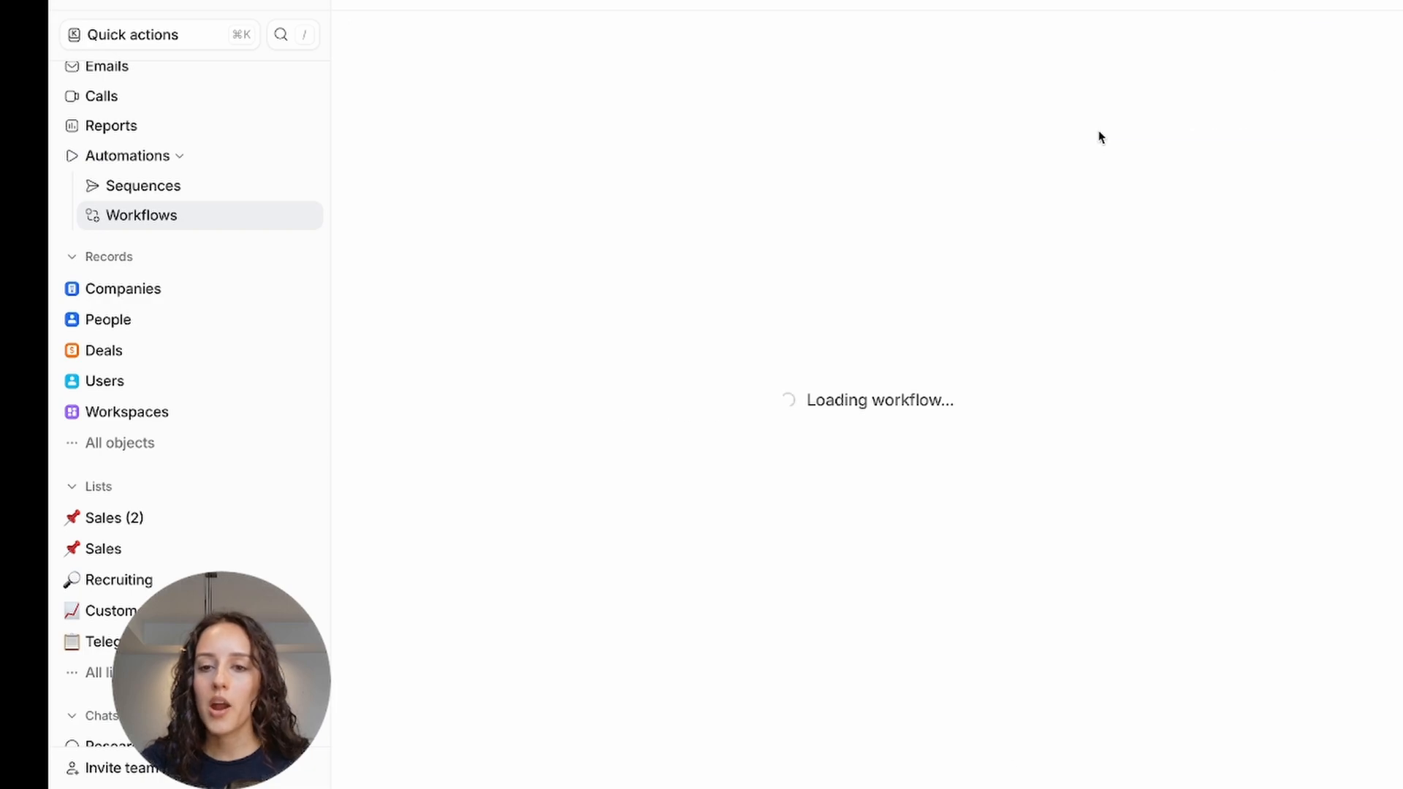
mouse_move(1100, 344)
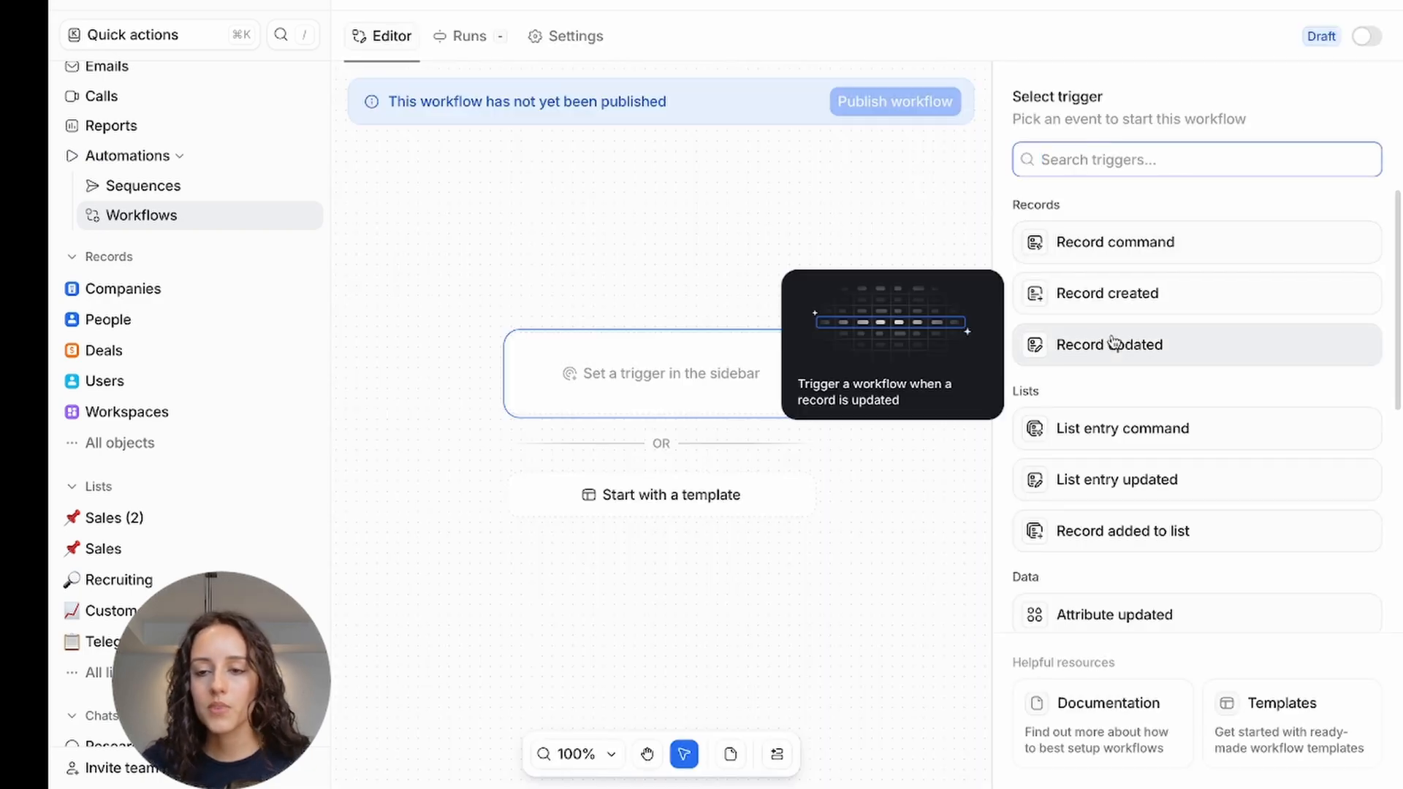
left_click(1138, 293)
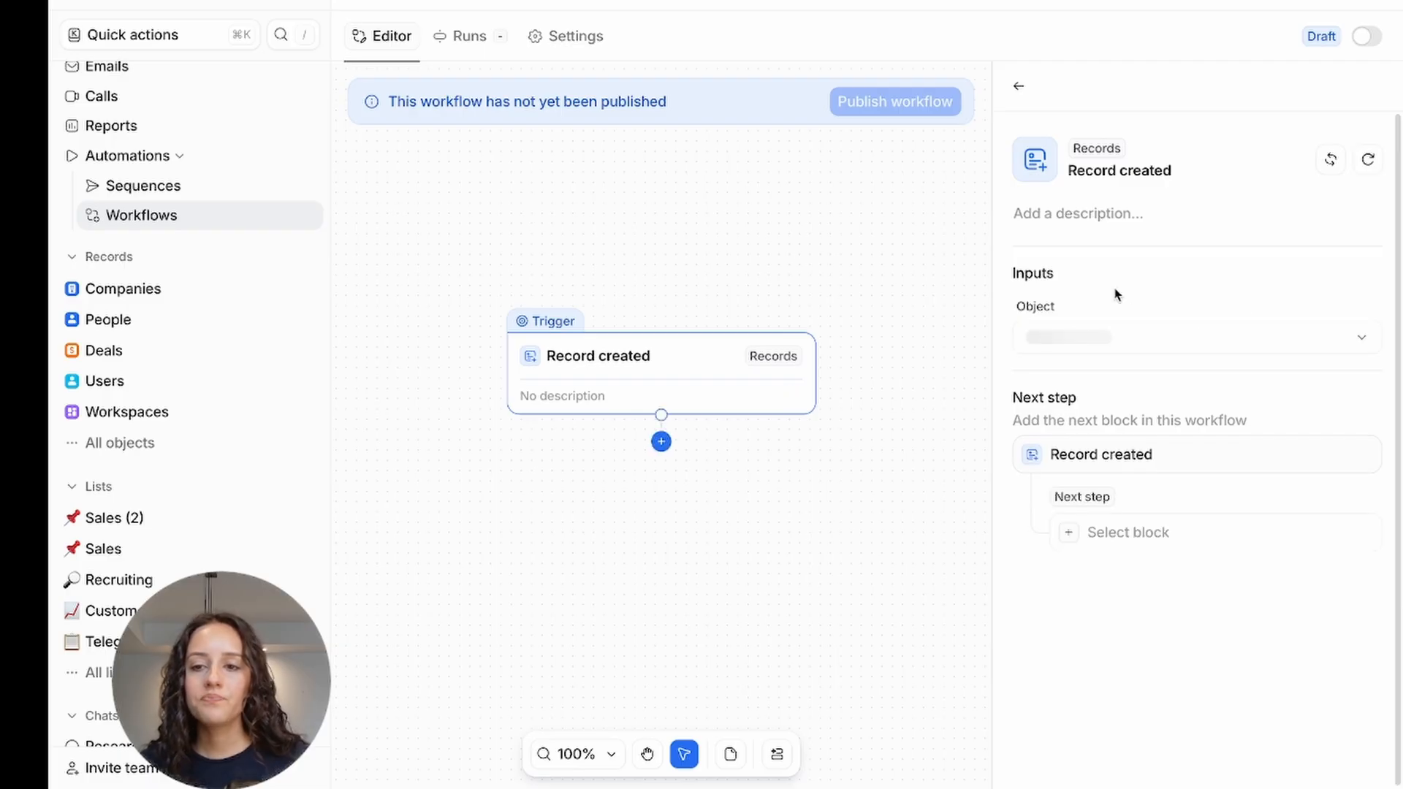
left_click(1107, 335)
left_click(1071, 423)
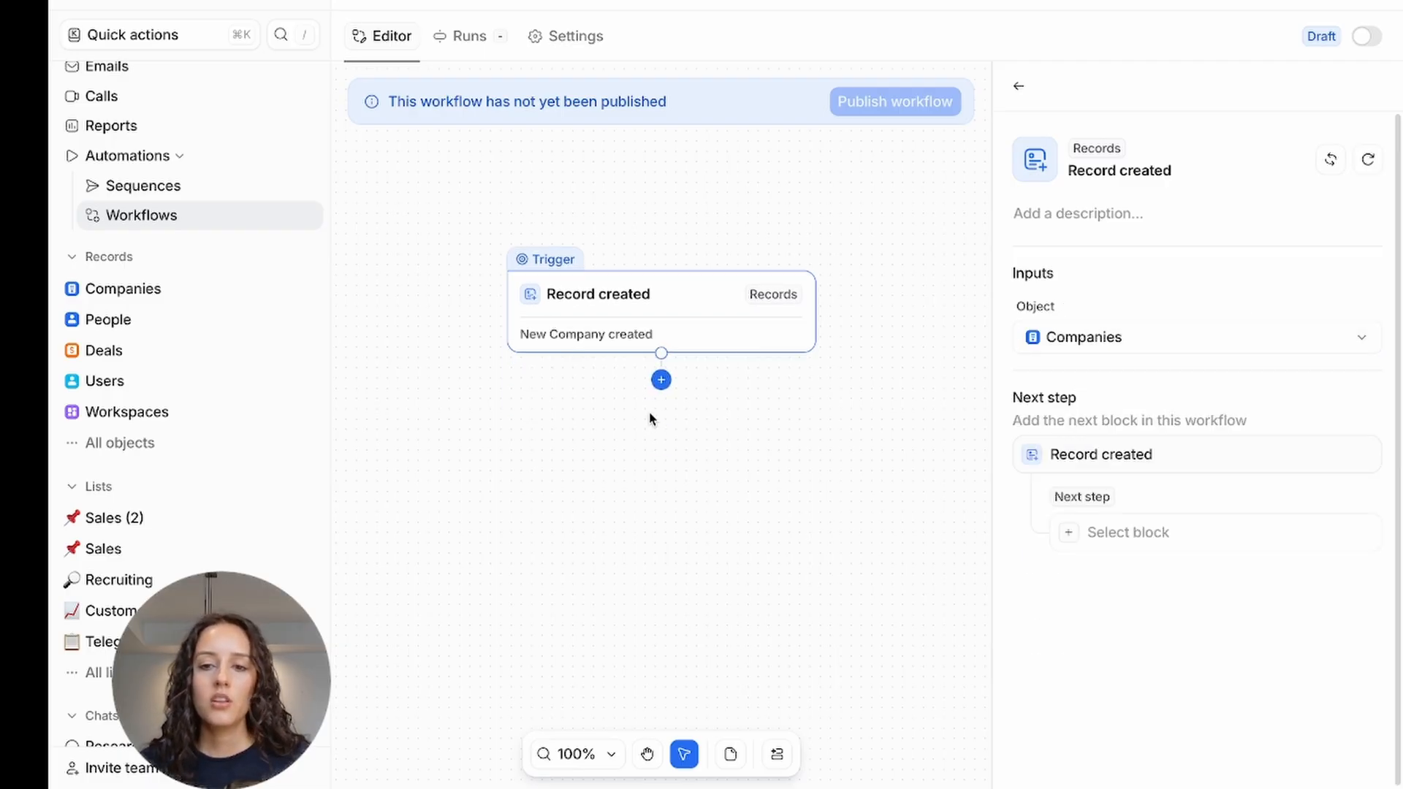
- Add a Filter condition block after the Record created trigger
left_click(659, 380)
scroll(1169, 438, "down", 10)
scroll(1111, 416, "down", 4)
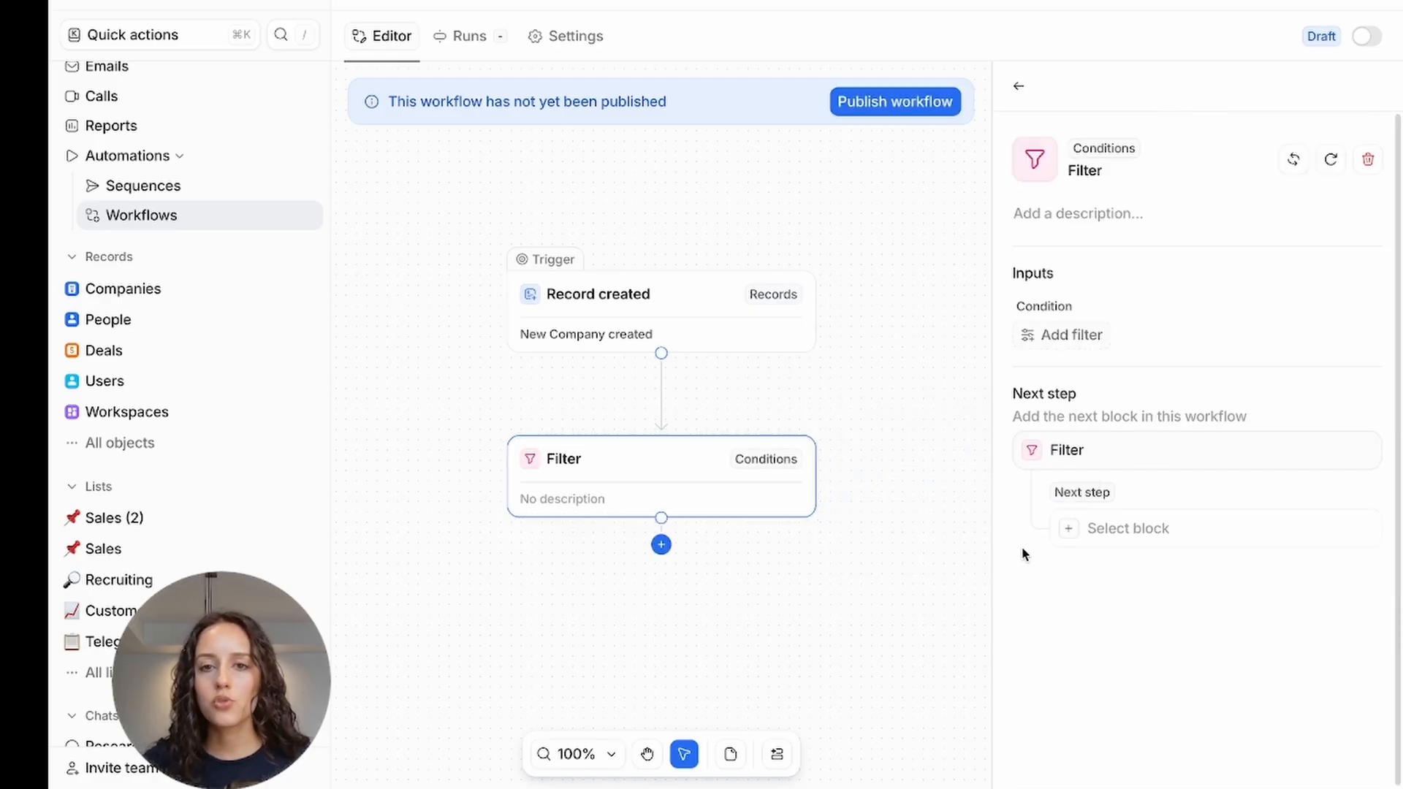
- Append an Add record to list block after the filter, targeting New list with the trigger's Created record as its record
left_click(661, 545)
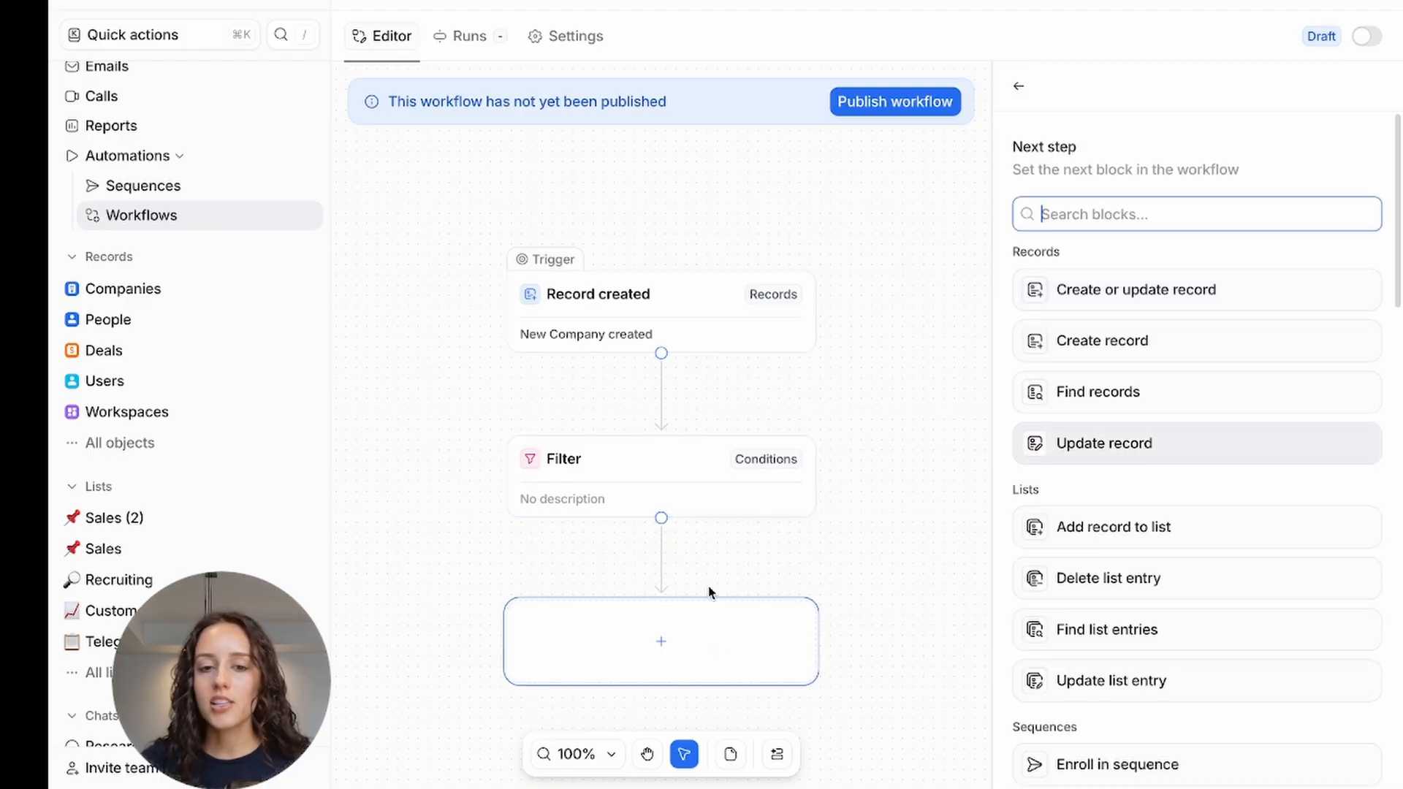
left_click(1162, 535)
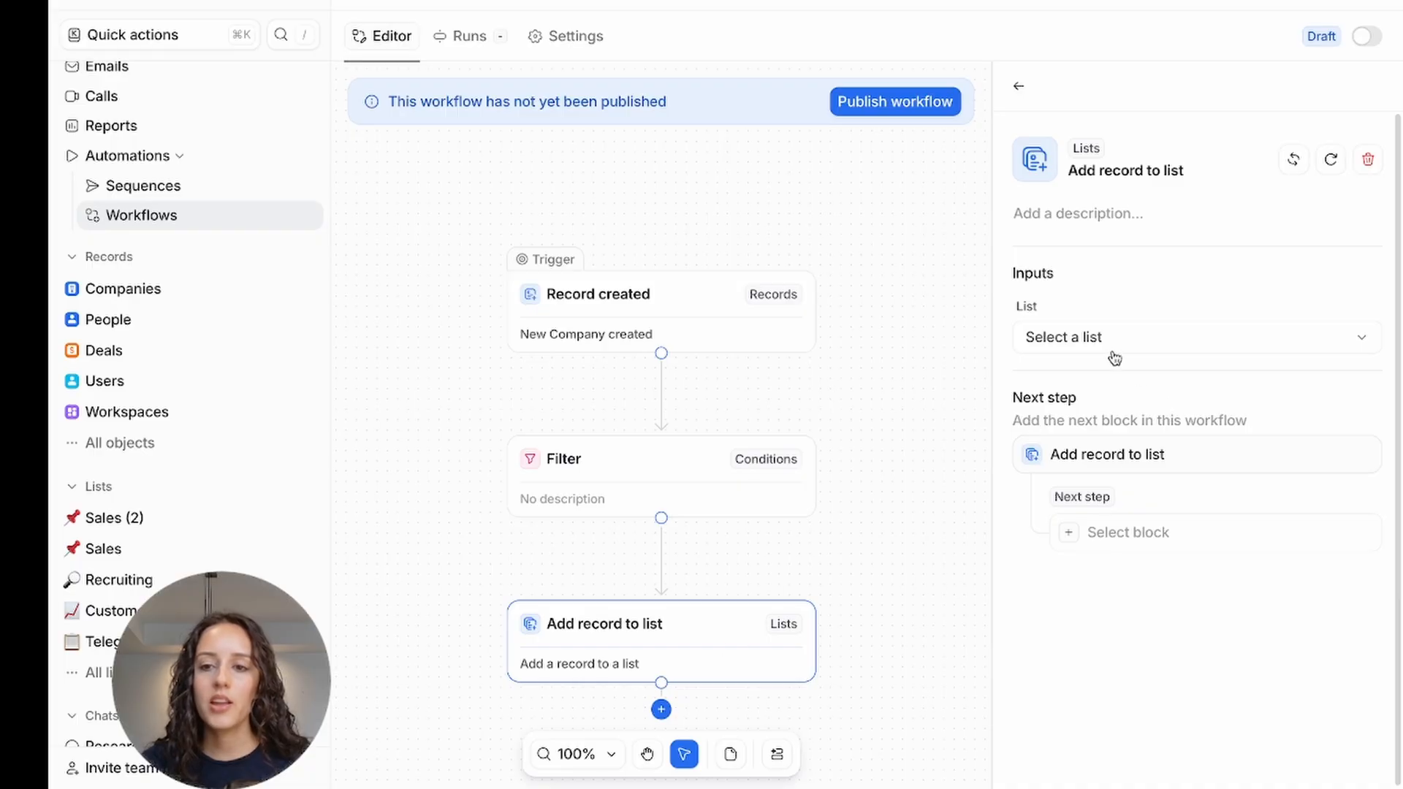
left_click(1125, 336)
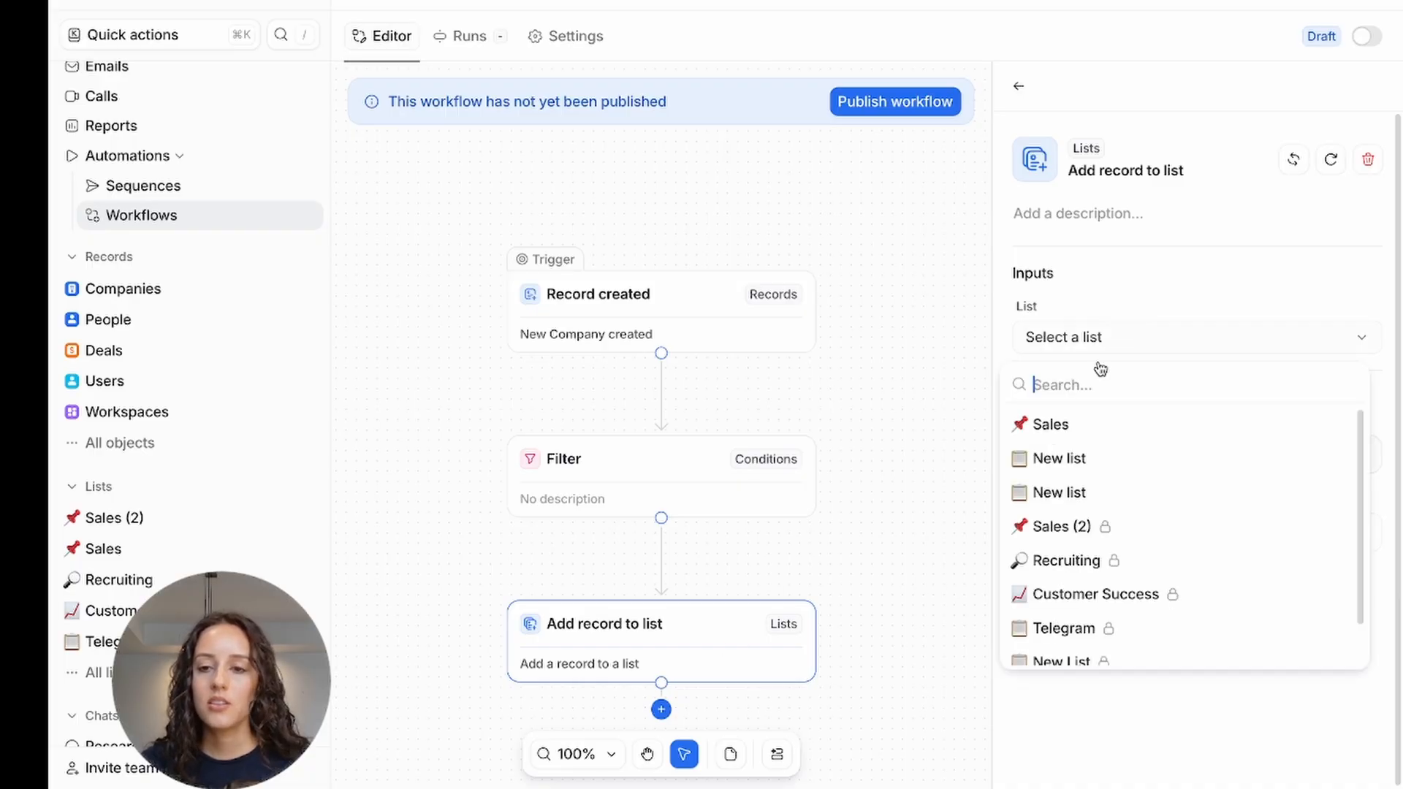
left_click(1071, 459)
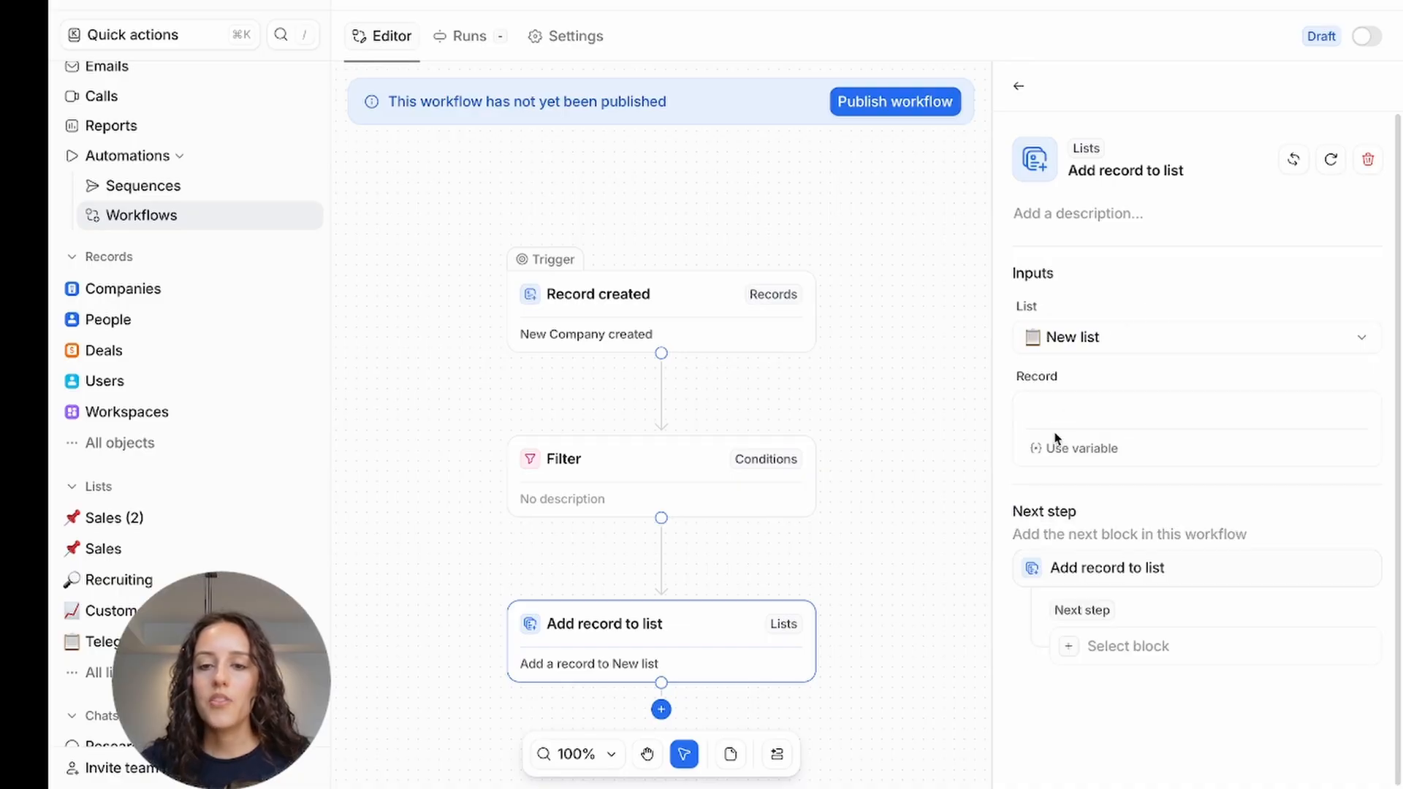
left_click(1060, 447)
left_click(1101, 548)
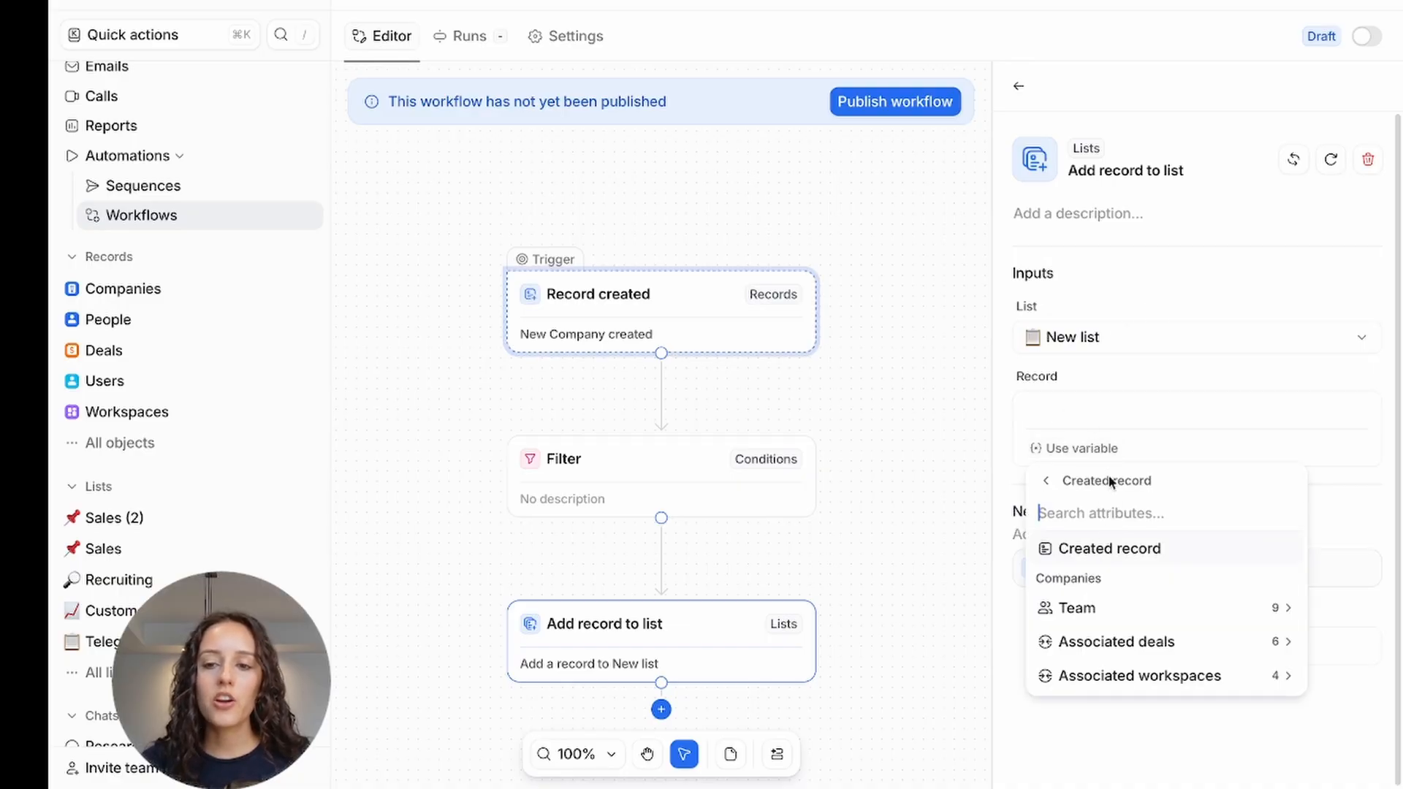
left_click(1099, 548)
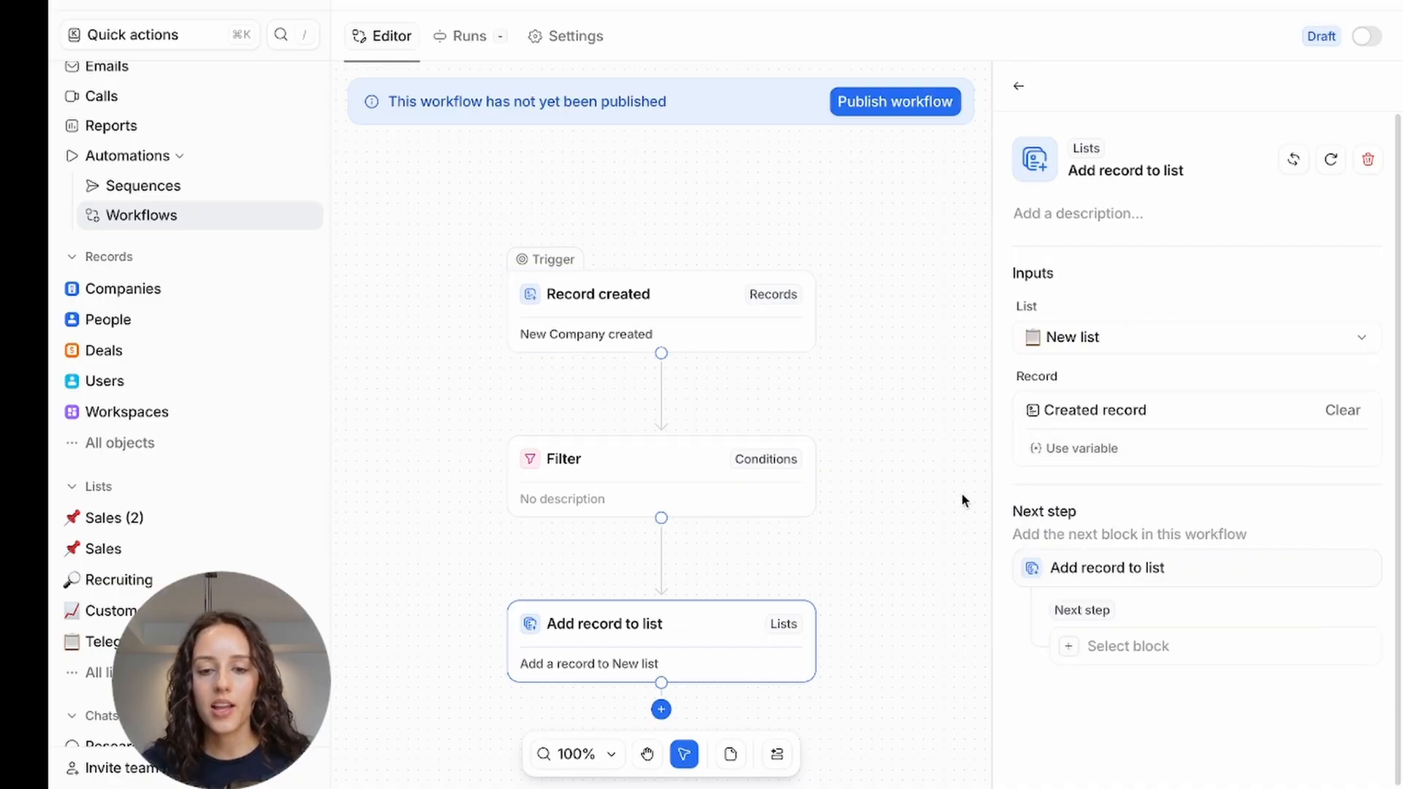